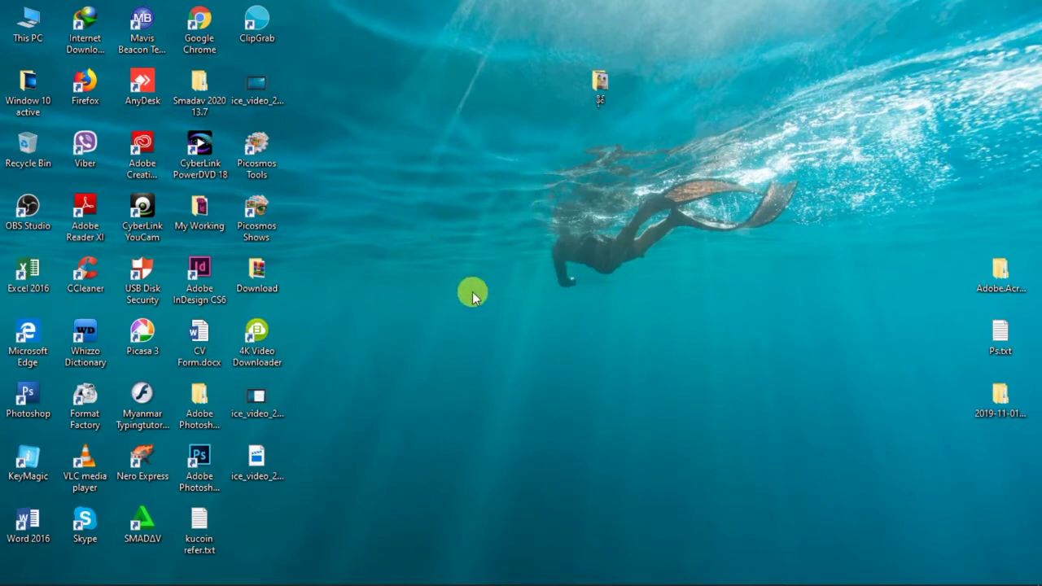
Refresh the desktop and launch Word 2016 from its desktop shortcut.
right_click(355, 147)
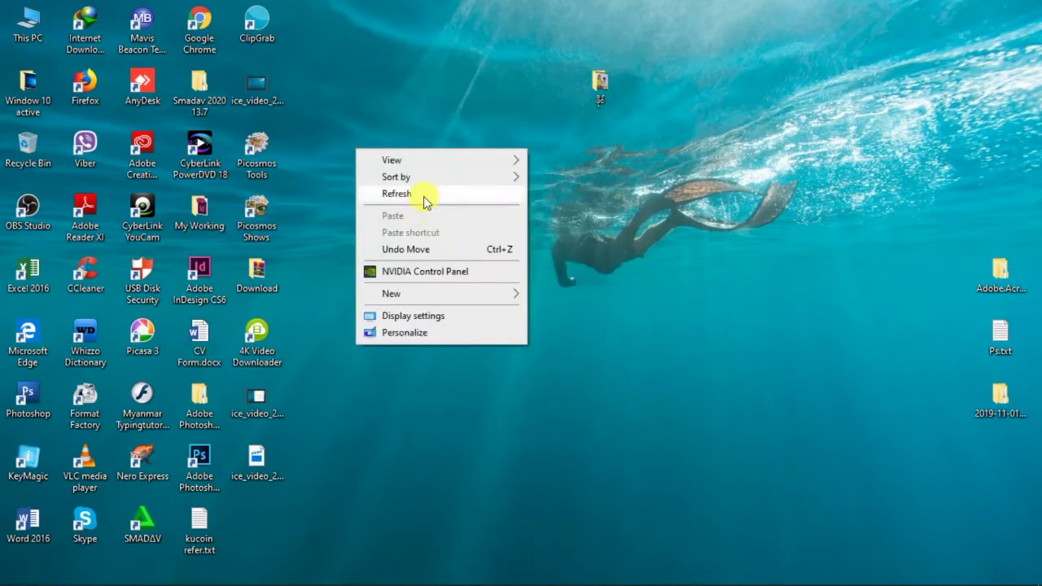
click(423, 199)
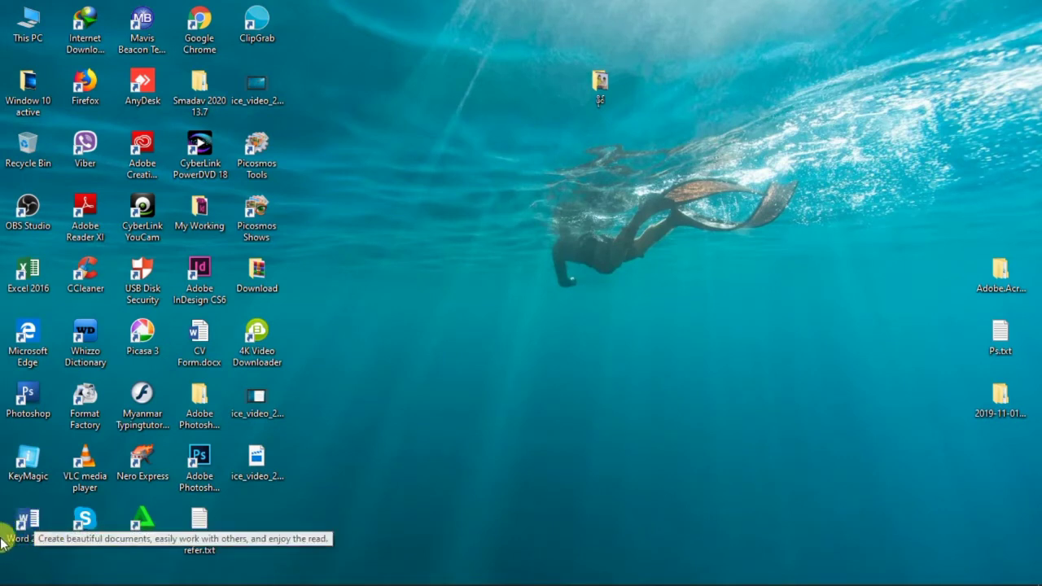
double_click(34, 524)
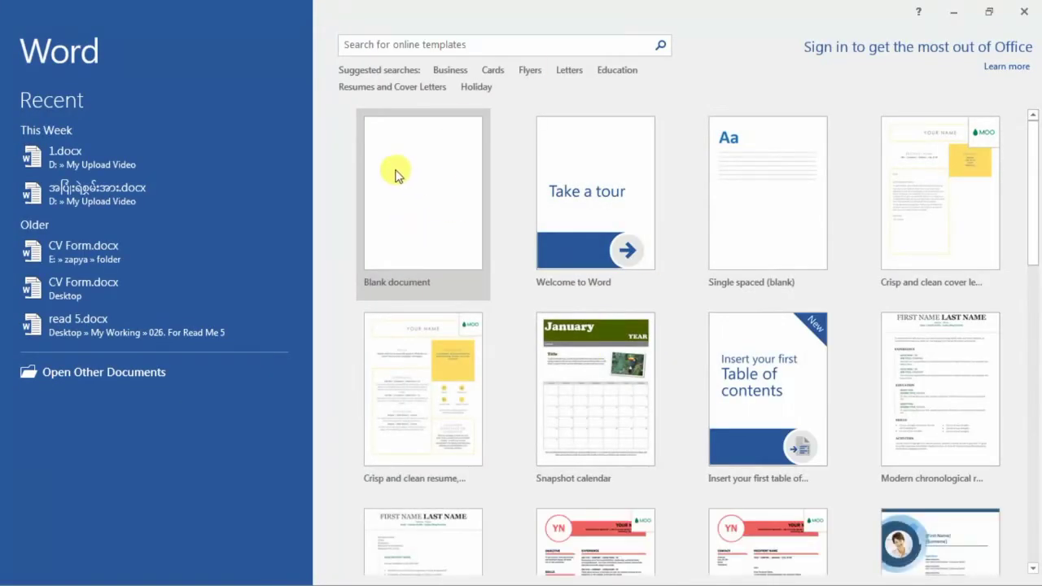
Create a new blank document from the Word start screen.
click(419, 204)
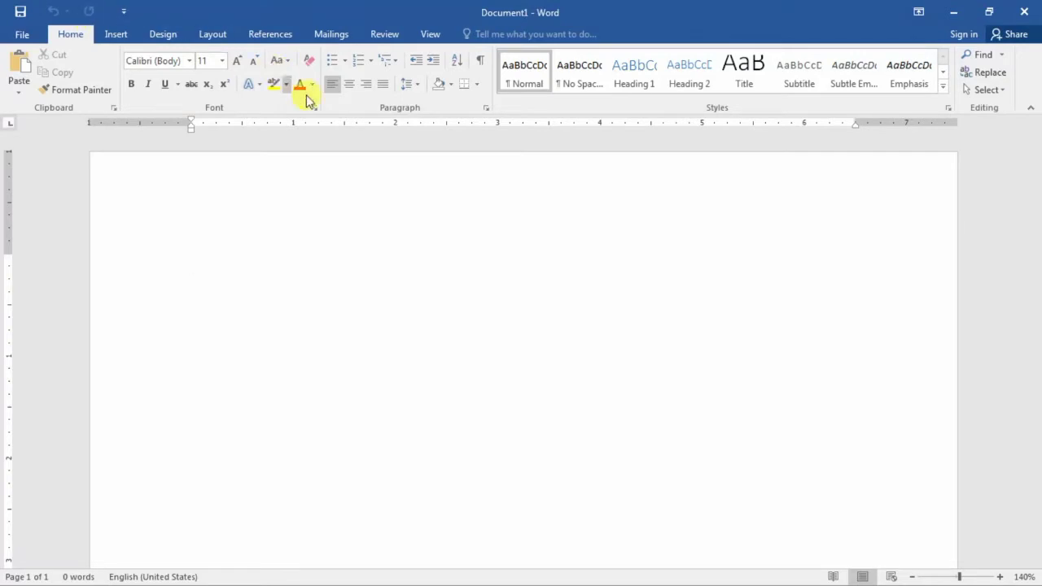
Open Page Setup through Custom Margins and go to its Paper settings.
click(209, 36)
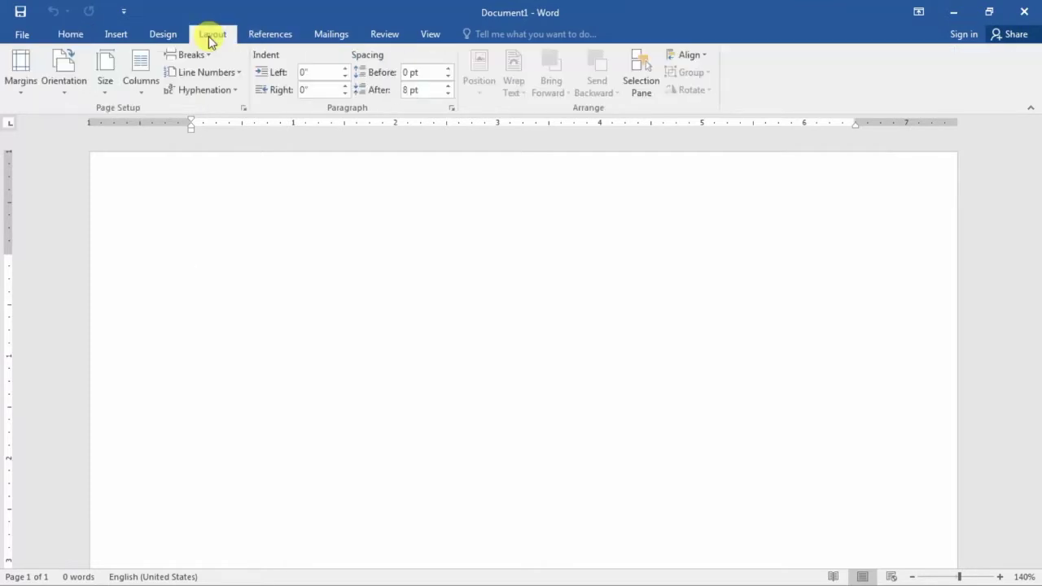
click(20, 78)
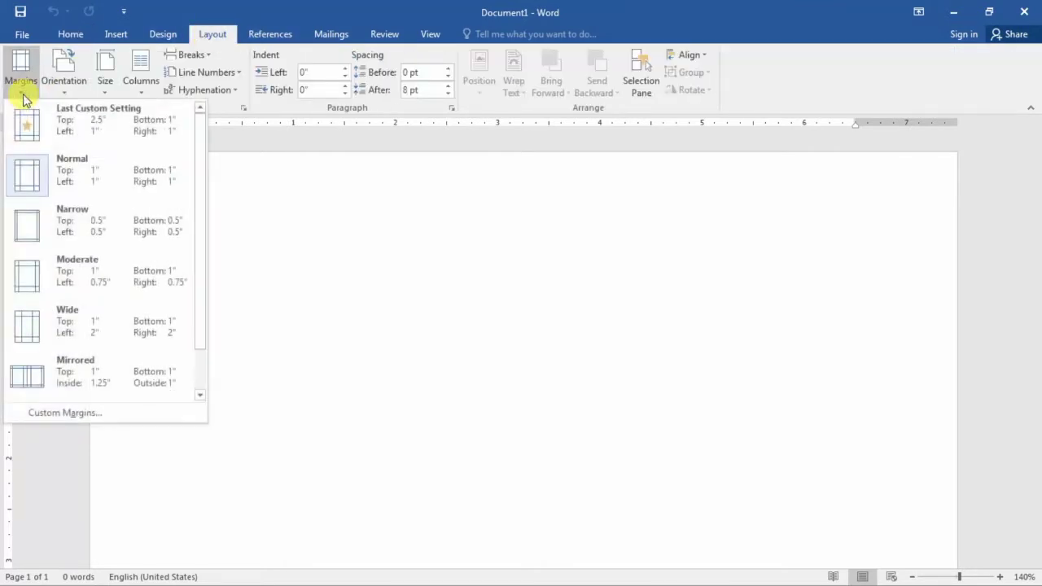
click(76, 413)
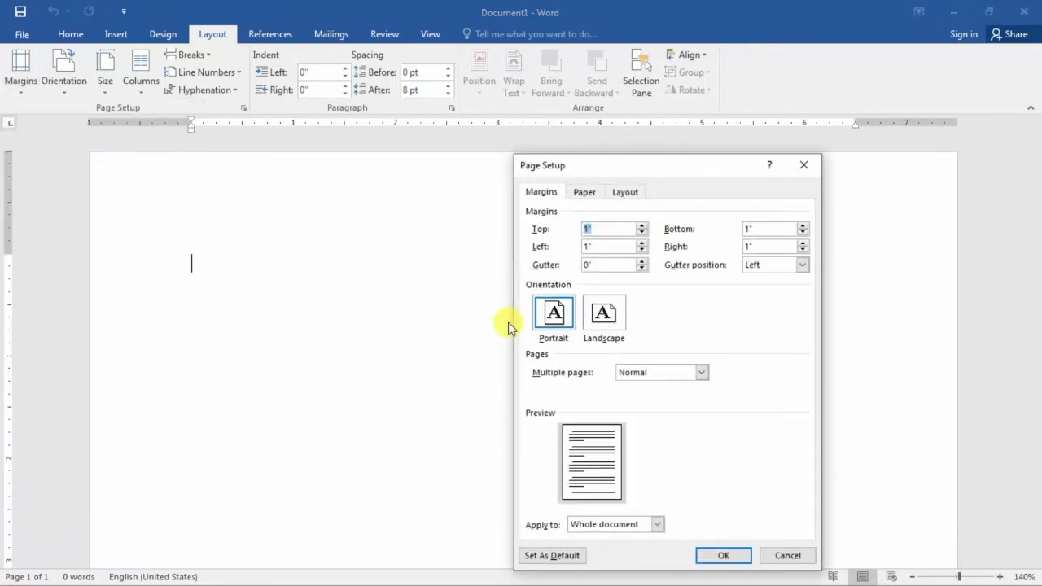
drag(692, 165, 669, 128)
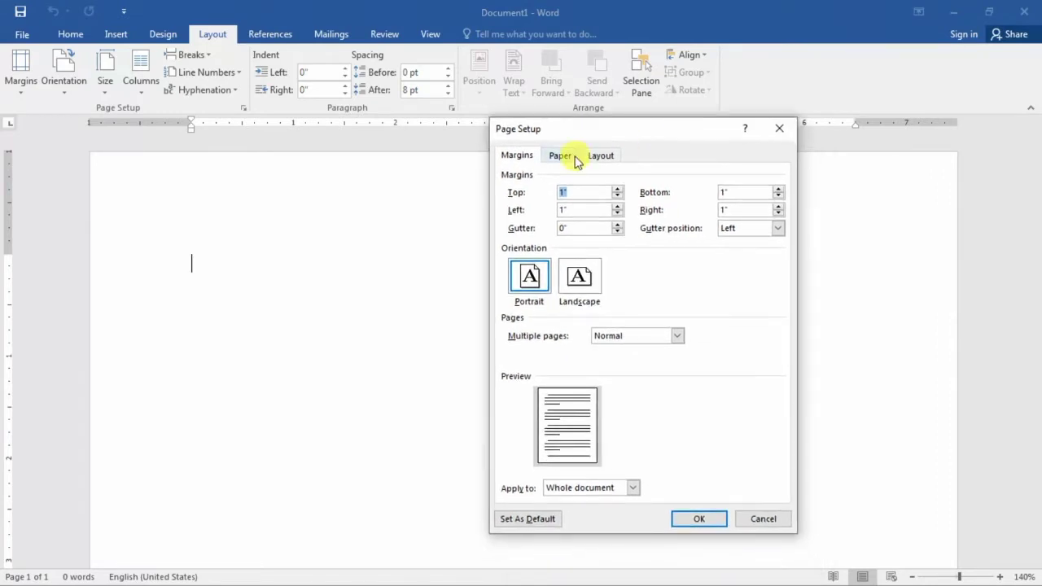
click(560, 158)
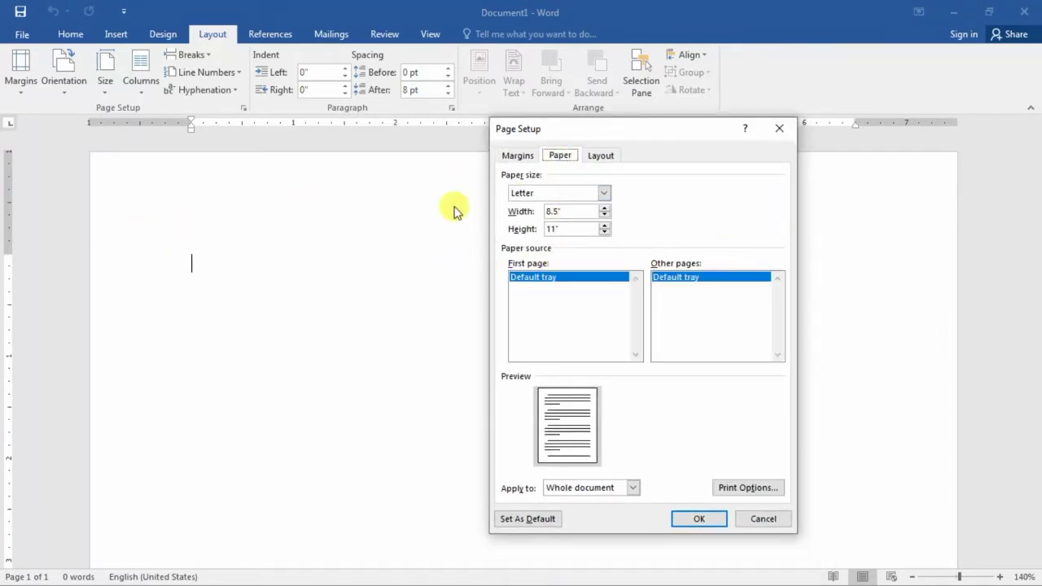
Reselect Letter as the paper size several times, then choose A4.
click(604, 193)
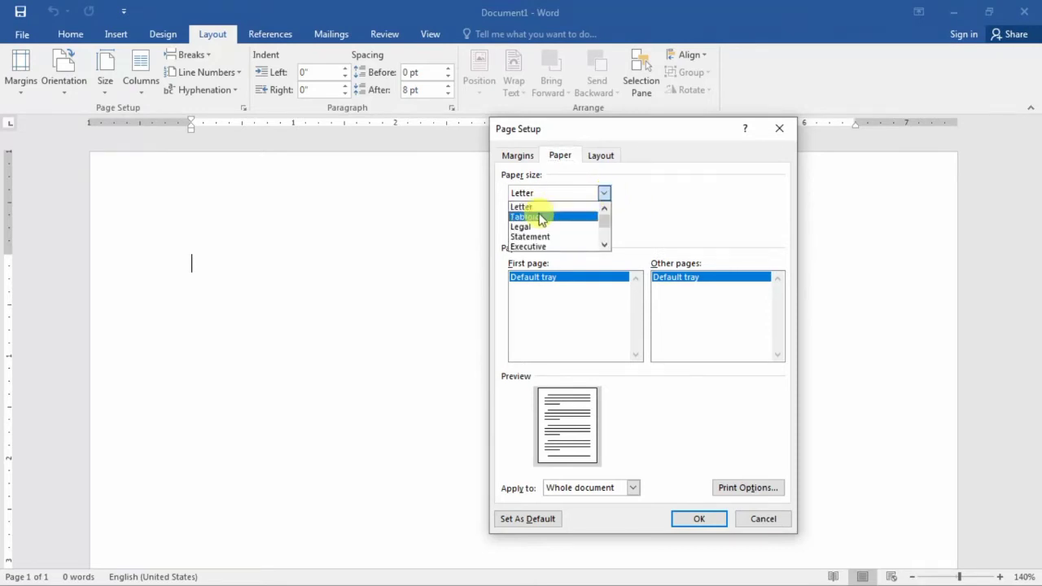
click(604, 193)
click(605, 193)
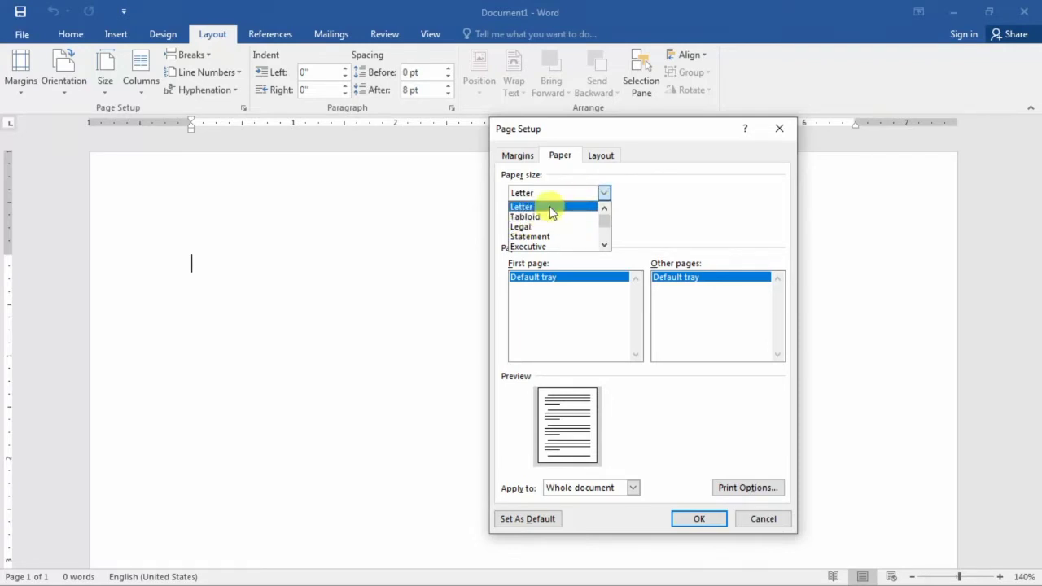
click(551, 207)
click(604, 193)
click(542, 207)
click(604, 193)
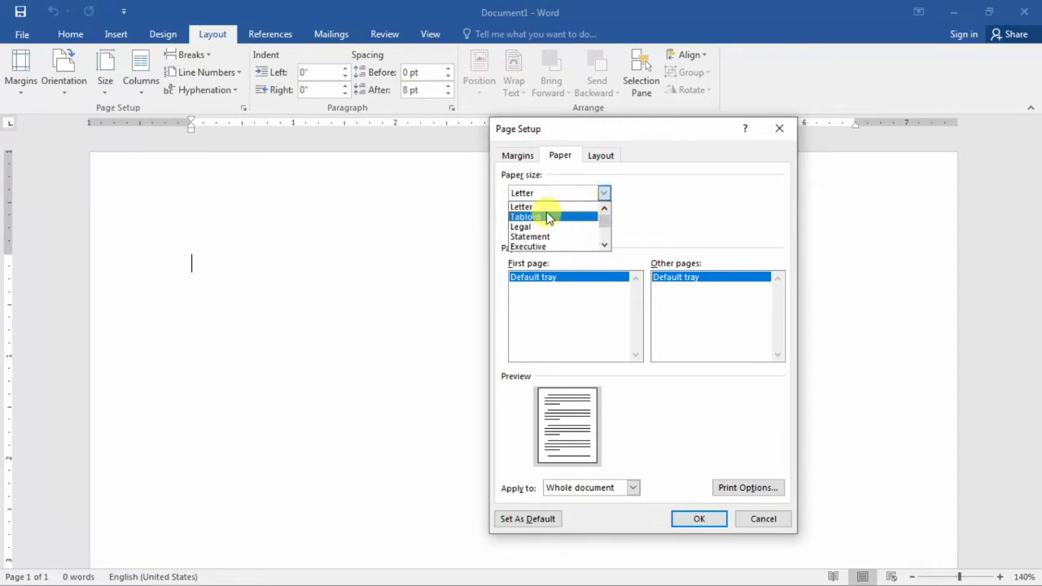
click(550, 207)
click(606, 192)
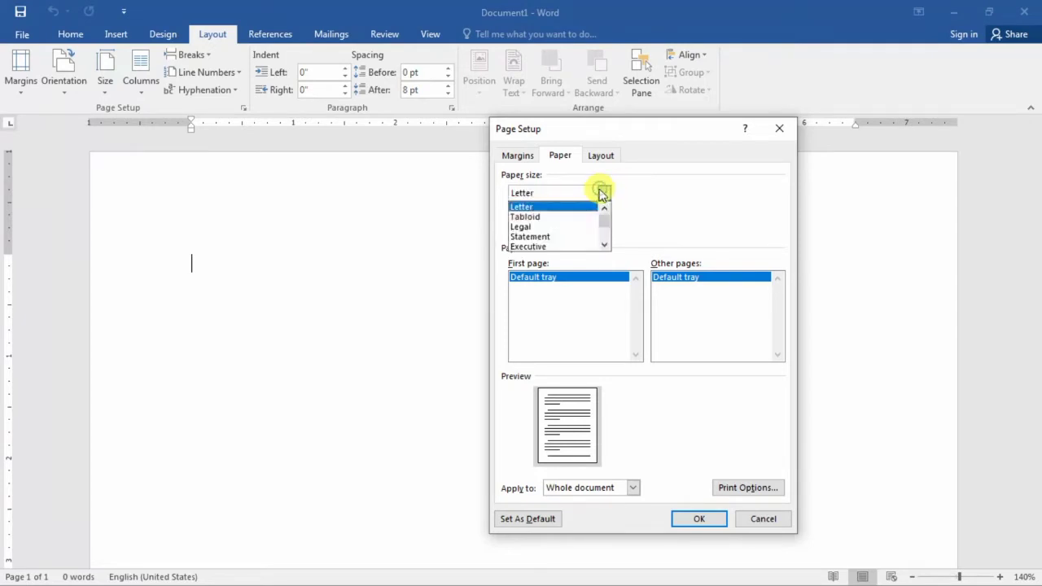
click(550, 206)
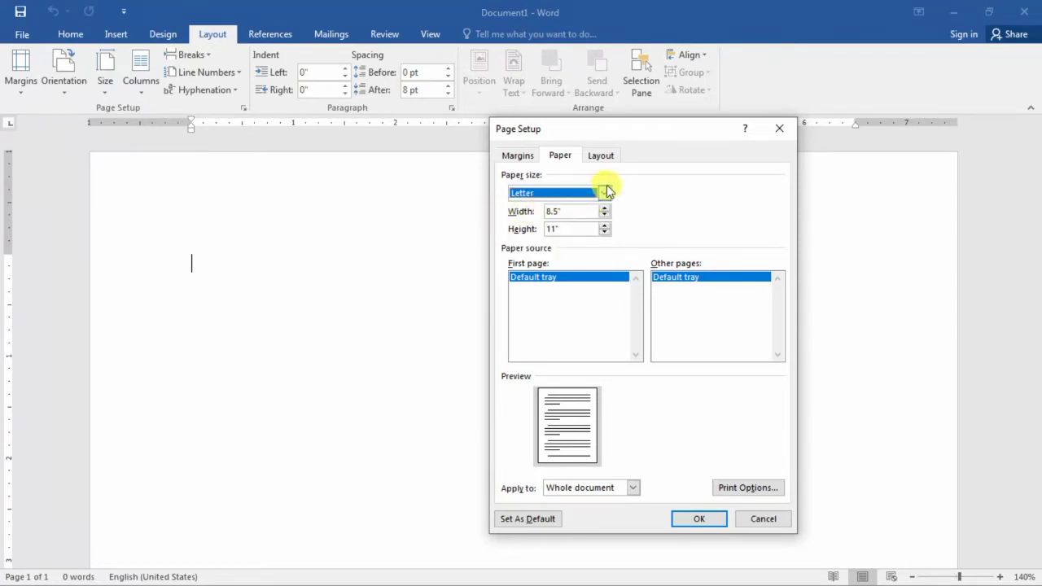
click(542, 193)
click(542, 204)
click(605, 194)
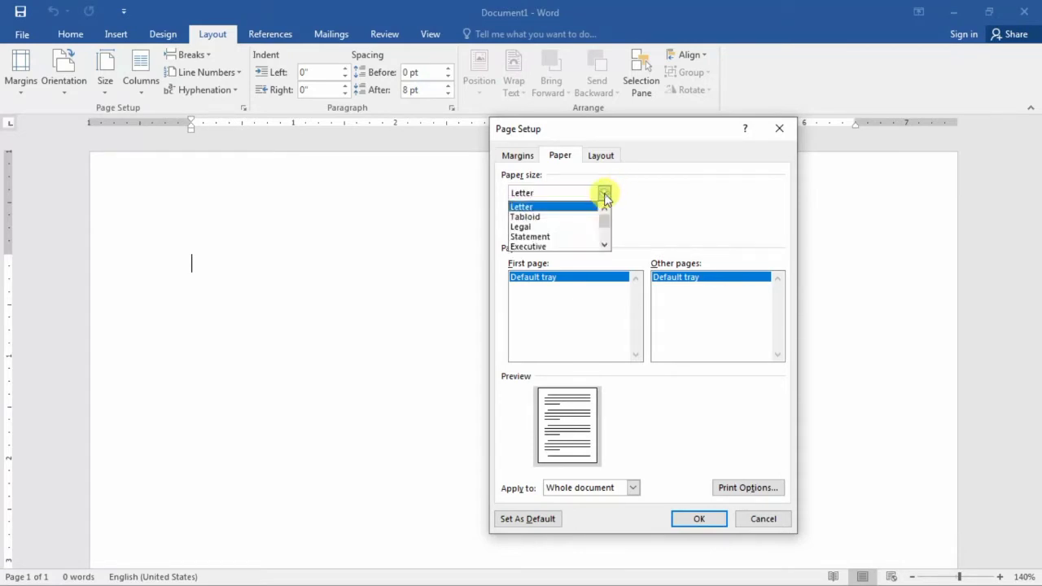
scroll(555, 233, down, 1)
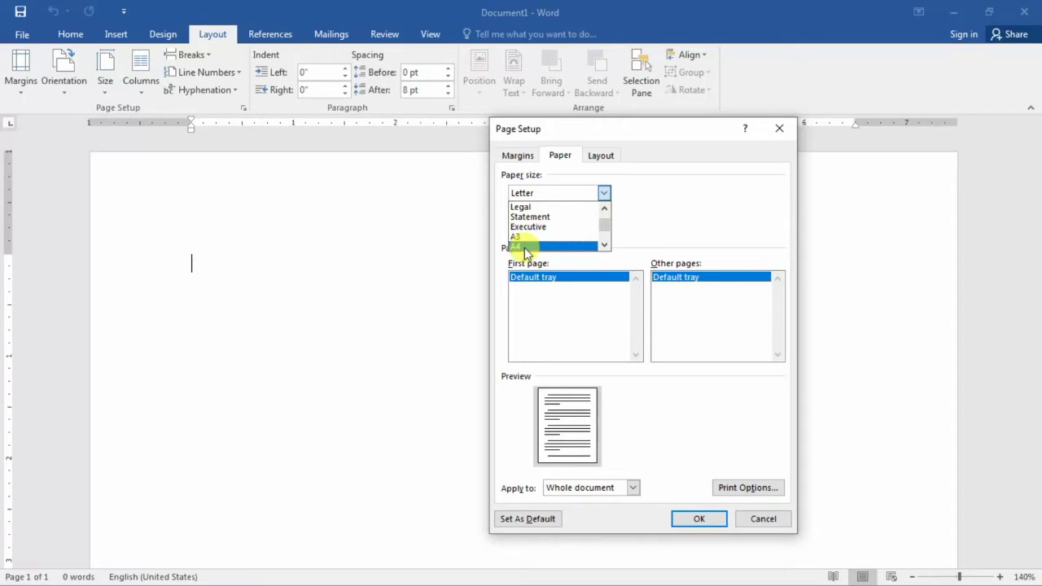
click(525, 247)
Try Legal and A3 paper sizes, returning to A4 after each.
click(603, 192)
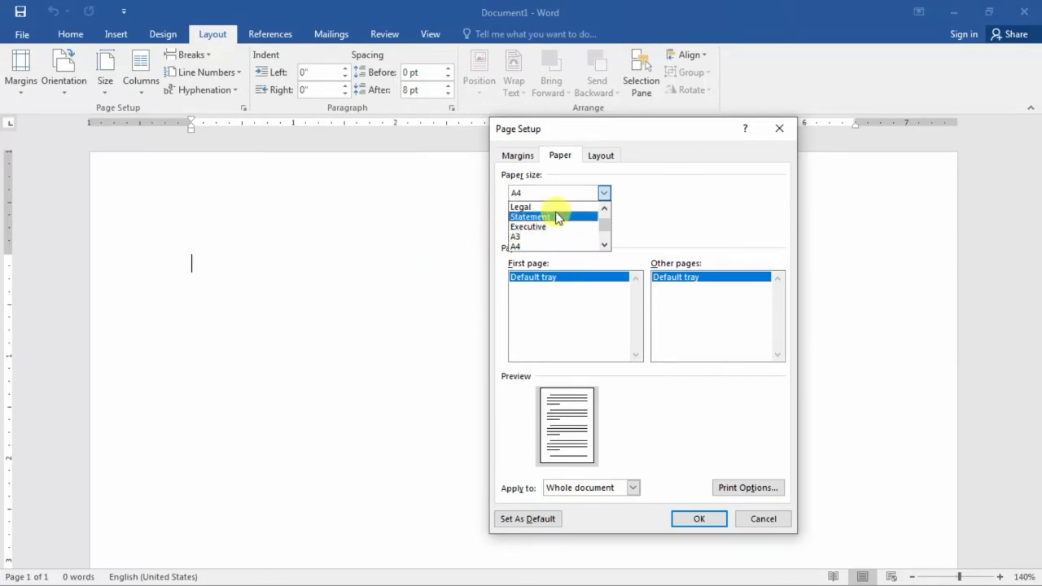
click(518, 193)
click(603, 194)
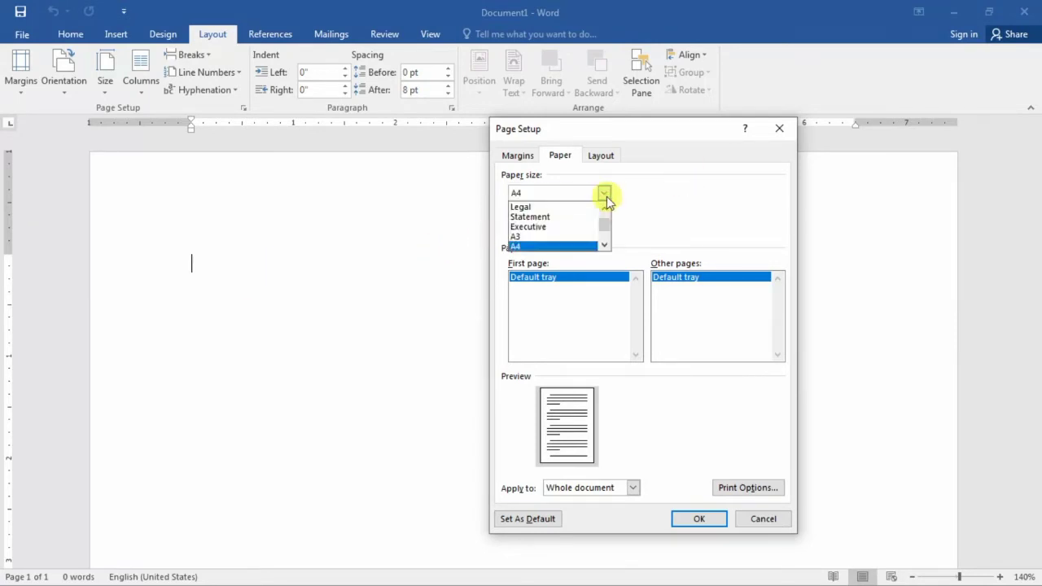
click(521, 213)
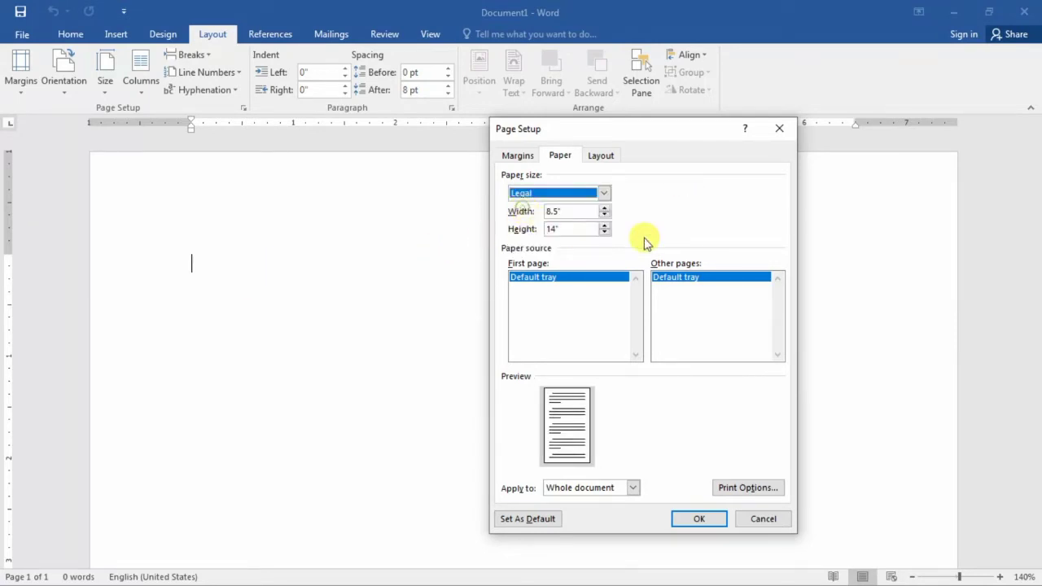
click(604, 194)
click(528, 245)
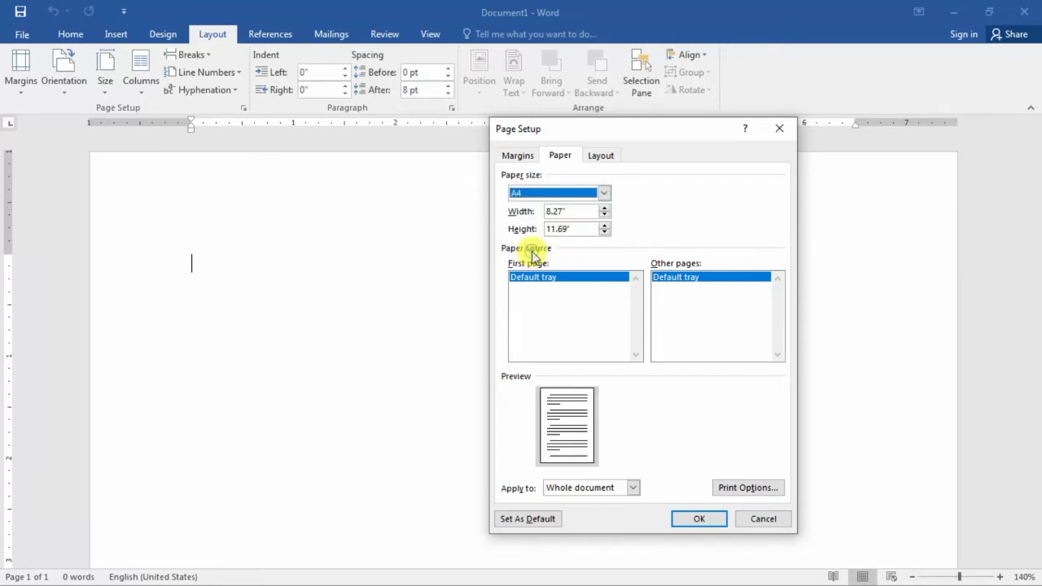
click(605, 193)
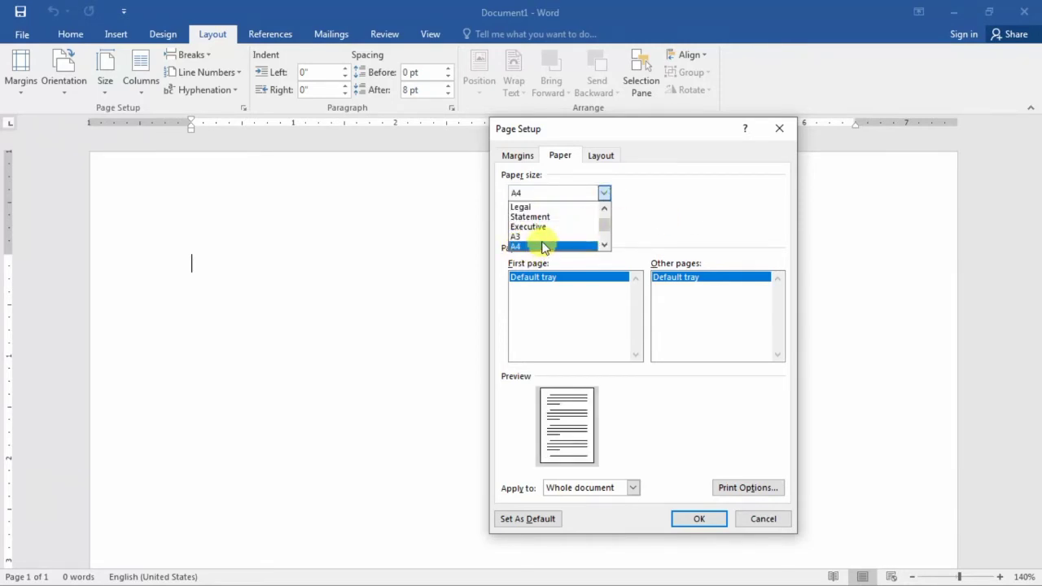
click(537, 236)
click(604, 193)
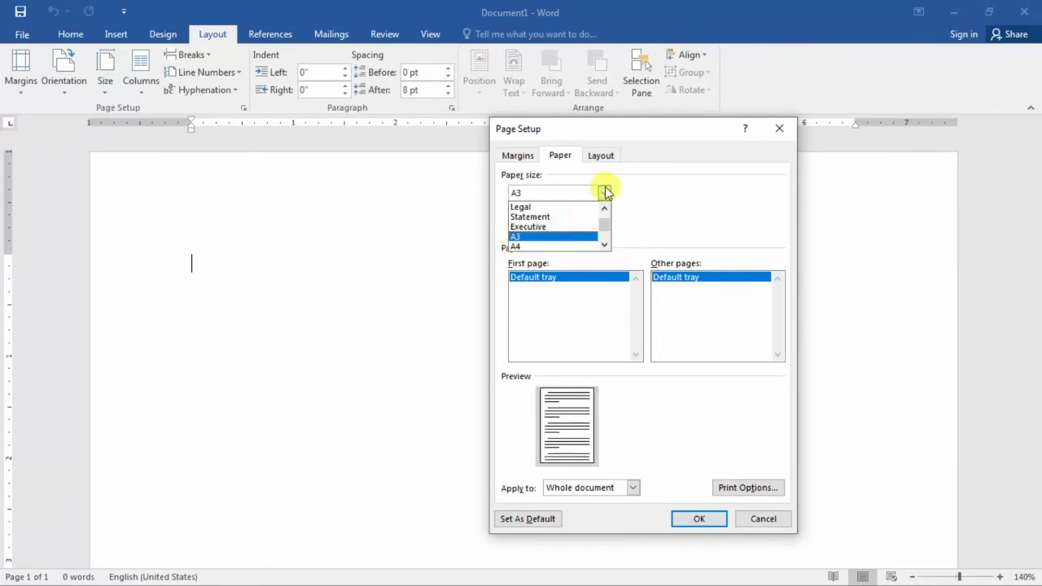
click(534, 246)
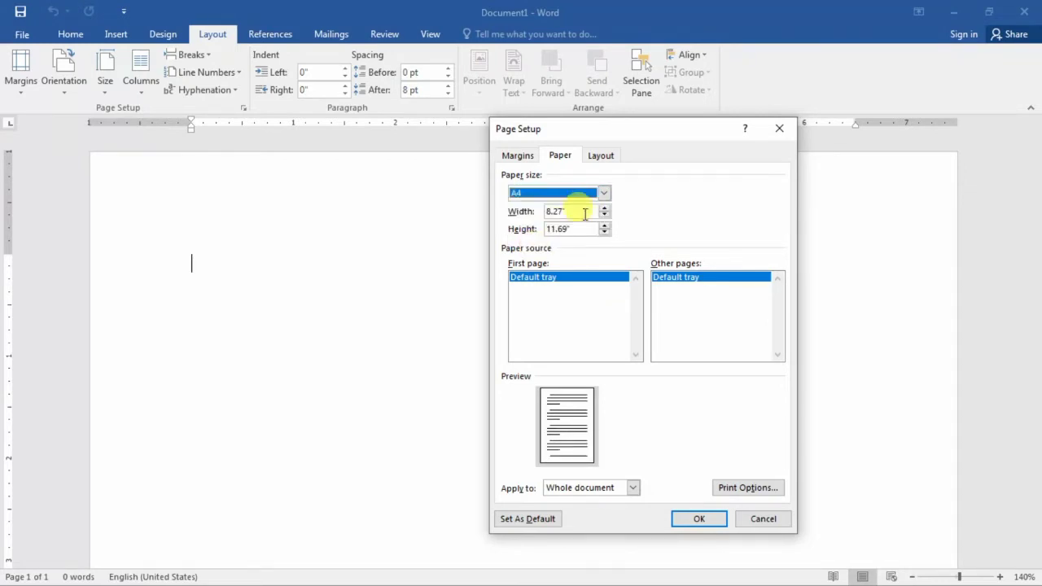
click(603, 192)
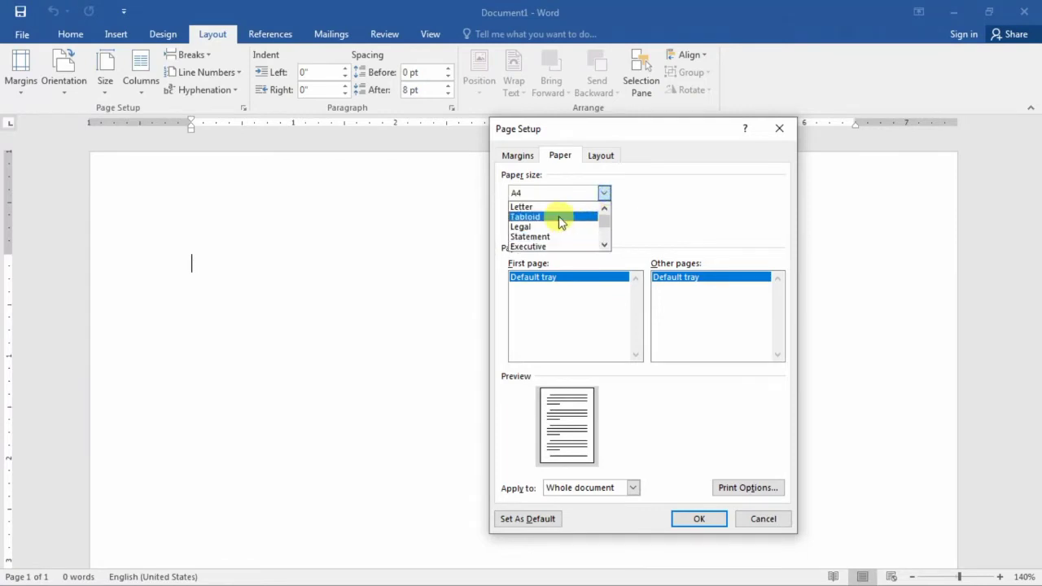
scroll(561, 220, down, 1)
scroll(570, 225, down, 1)
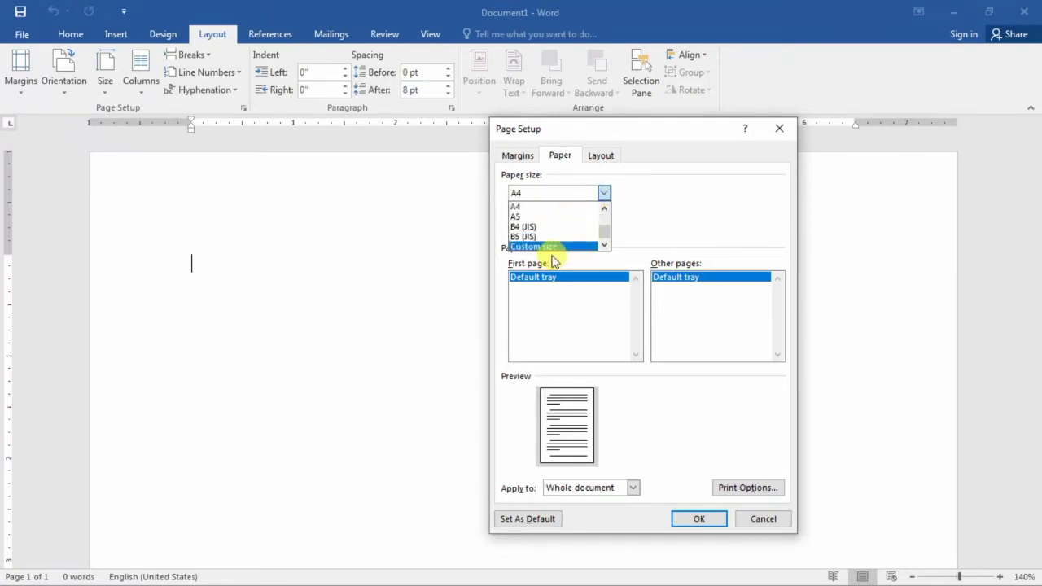
Switch to Custom size and try a 4" × 6" paper size.
click(547, 246)
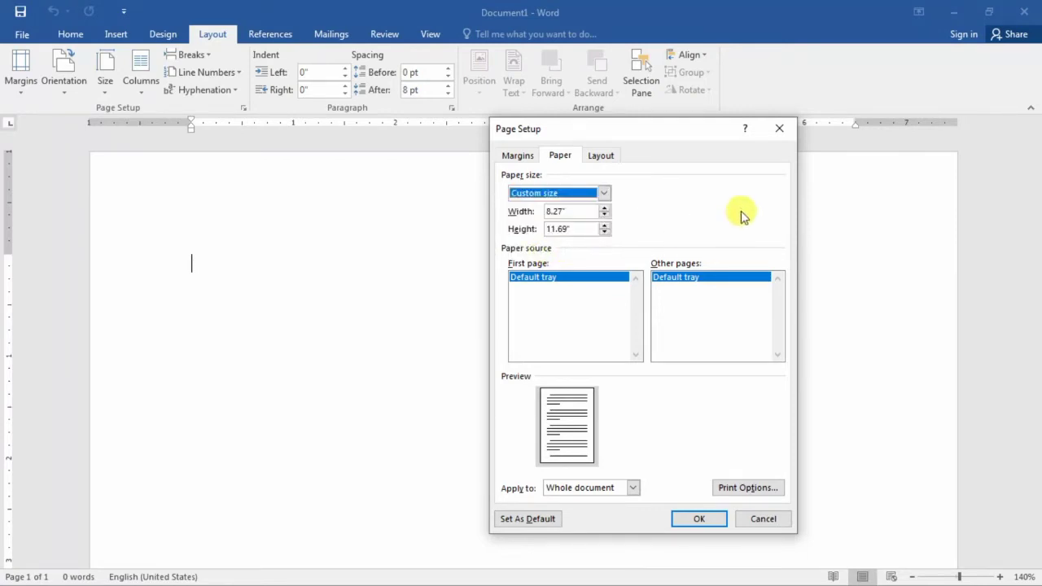
click(603, 193)
click(542, 247)
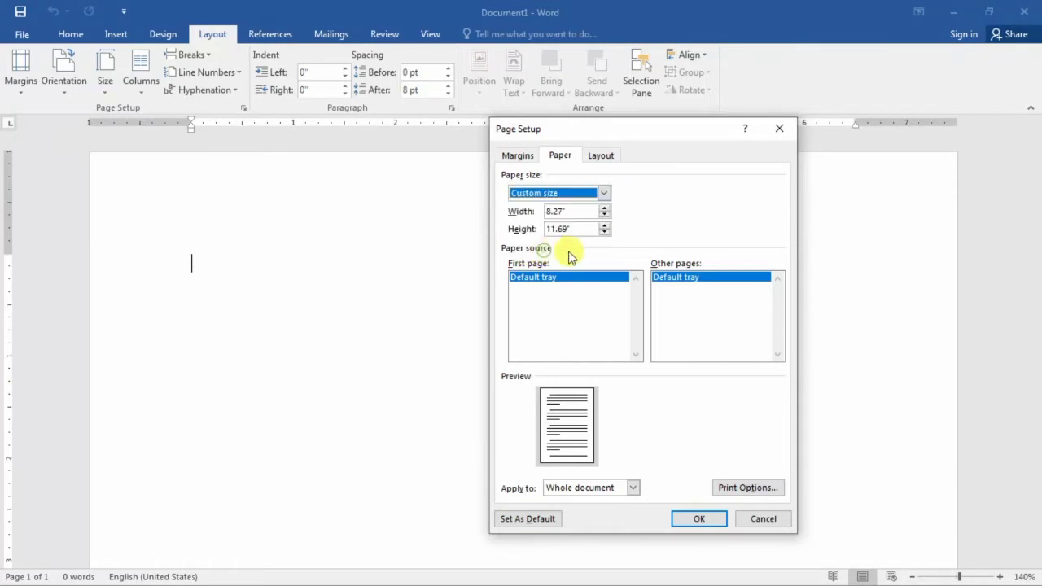
click(577, 210)
text(4)
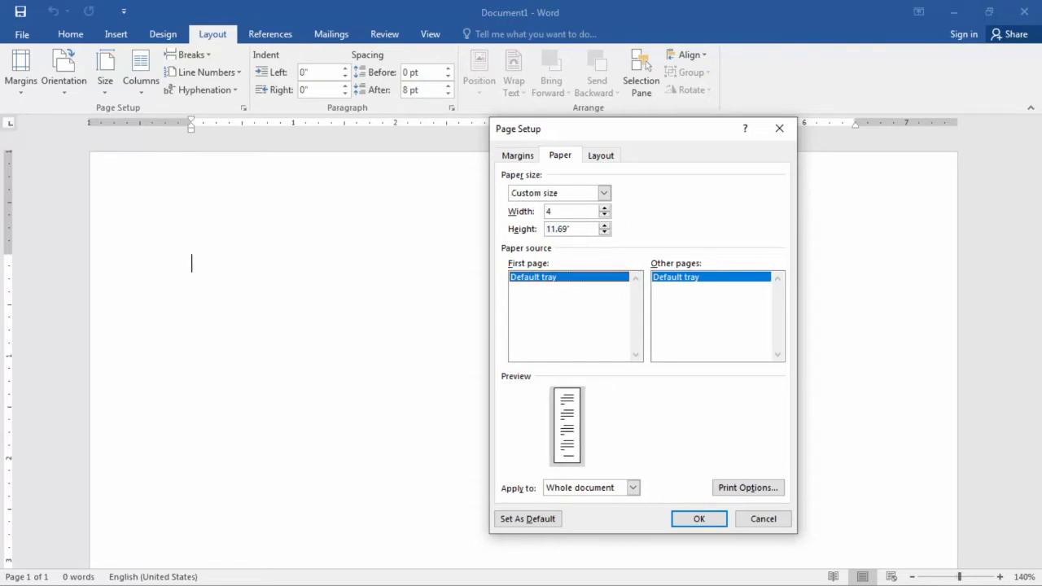
click(572, 229)
Reselect A4 (8.27" × 11.69") paper and apply the Page Setup.
click(606, 194)
click(516, 209)
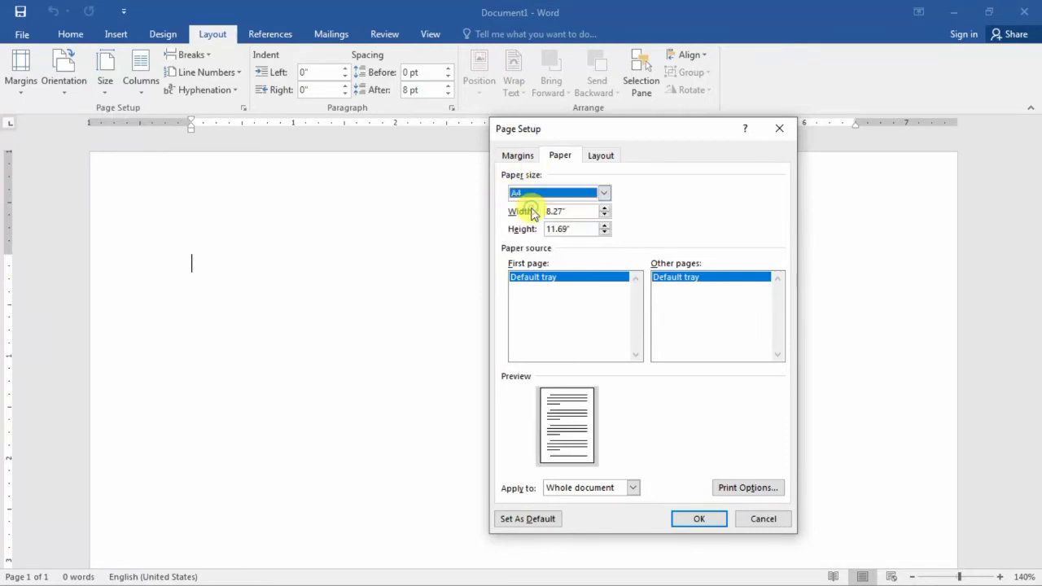
click(606, 194)
click(539, 205)
click(693, 519)
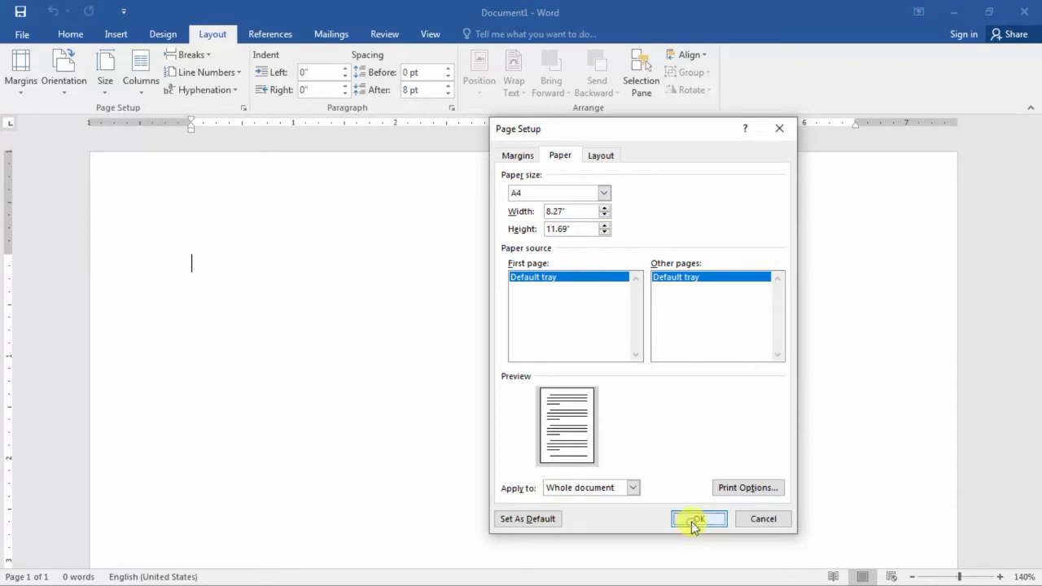
scroll(495, 344, down, 5)
Type a placeholder line 'qqqqqqqqqqqqqq' on the blank page.
scroll(524, 356, down, 5)
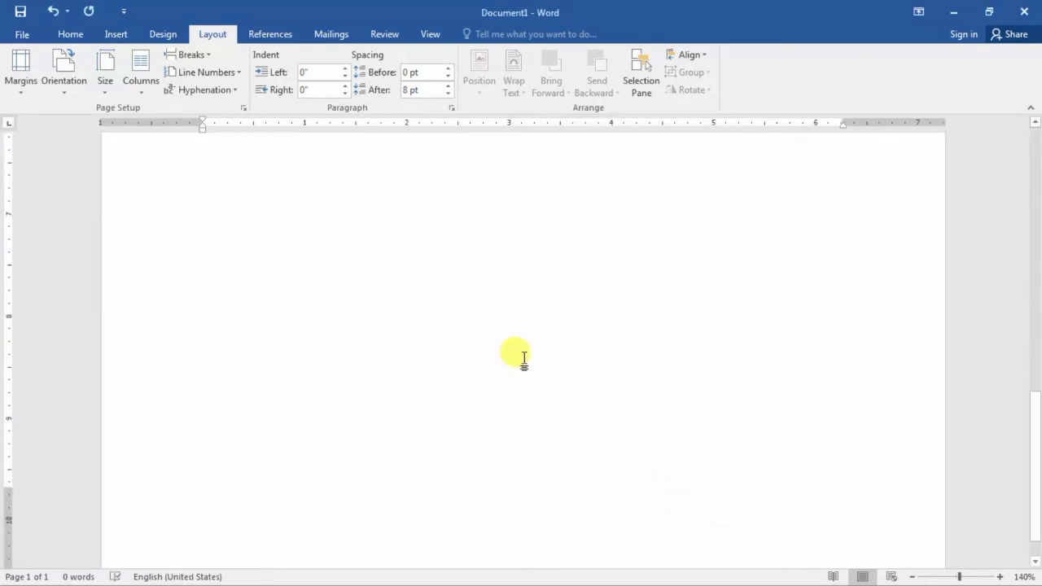
scroll(519, 367, up, 10)
text(q)
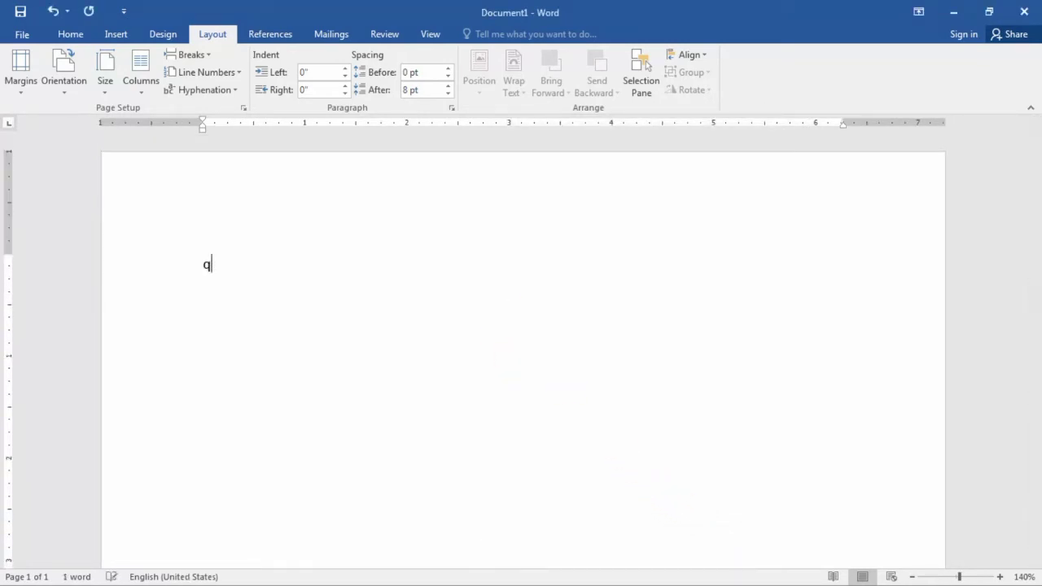
text(qqqqqqqqqqqqqqqqqqqqqqqqqqqqqqqqqqq)
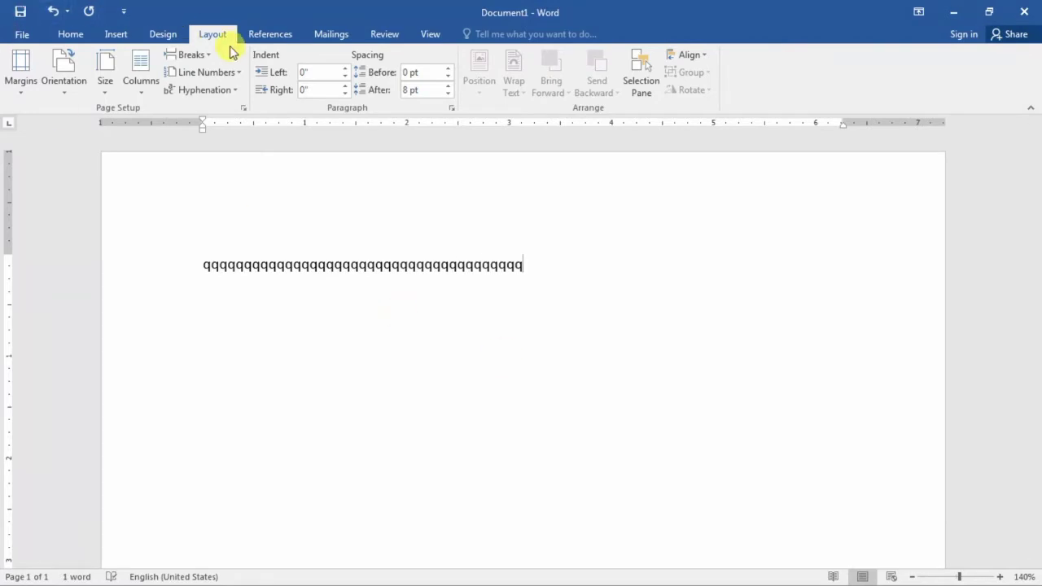
Review the Custom Margins and Paper settings, then cancel without changes.
click(20, 73)
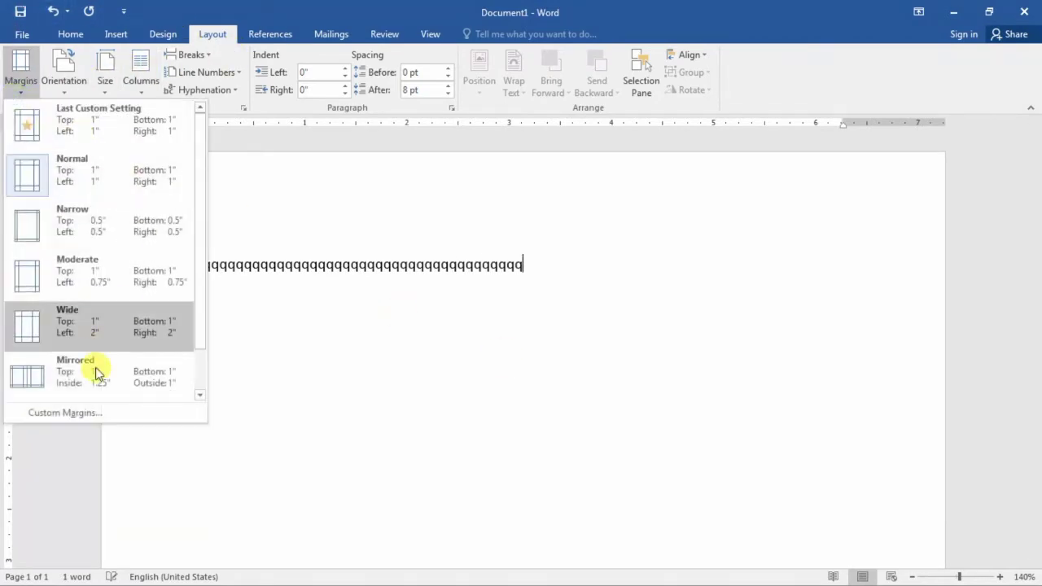
click(74, 412)
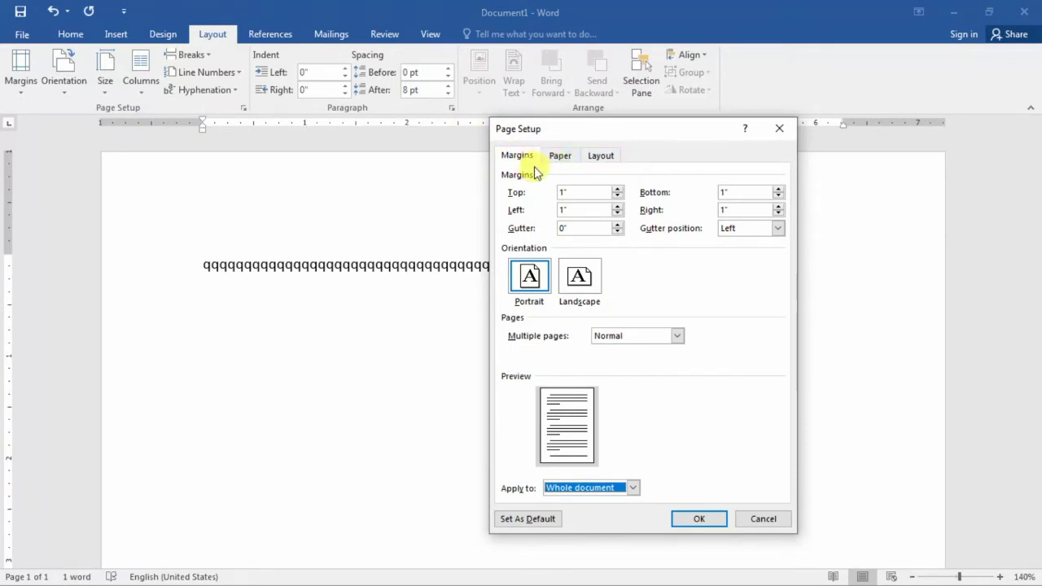
click(581, 193)
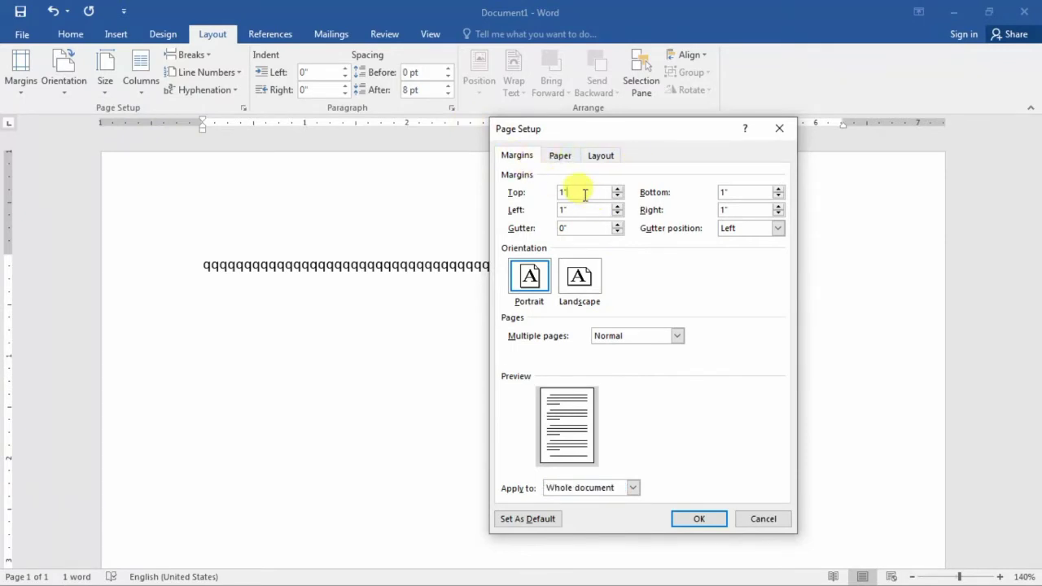
click(562, 157)
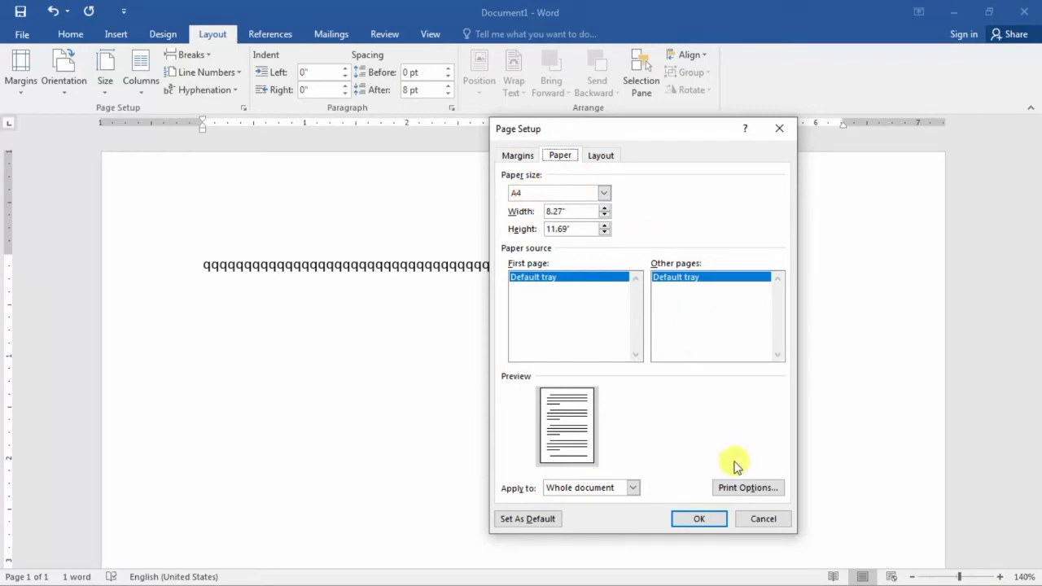
click(516, 156)
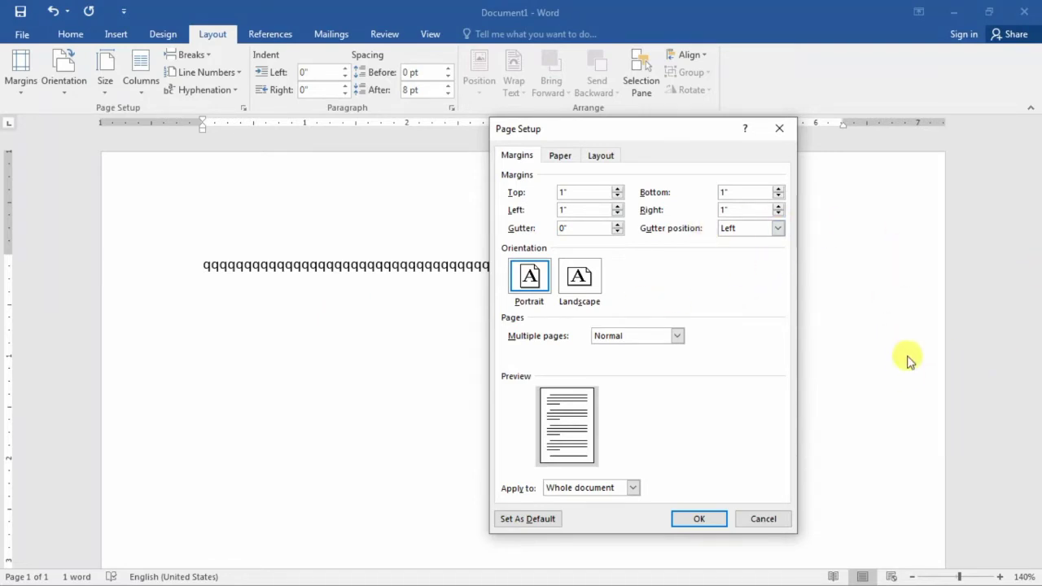
click(752, 193)
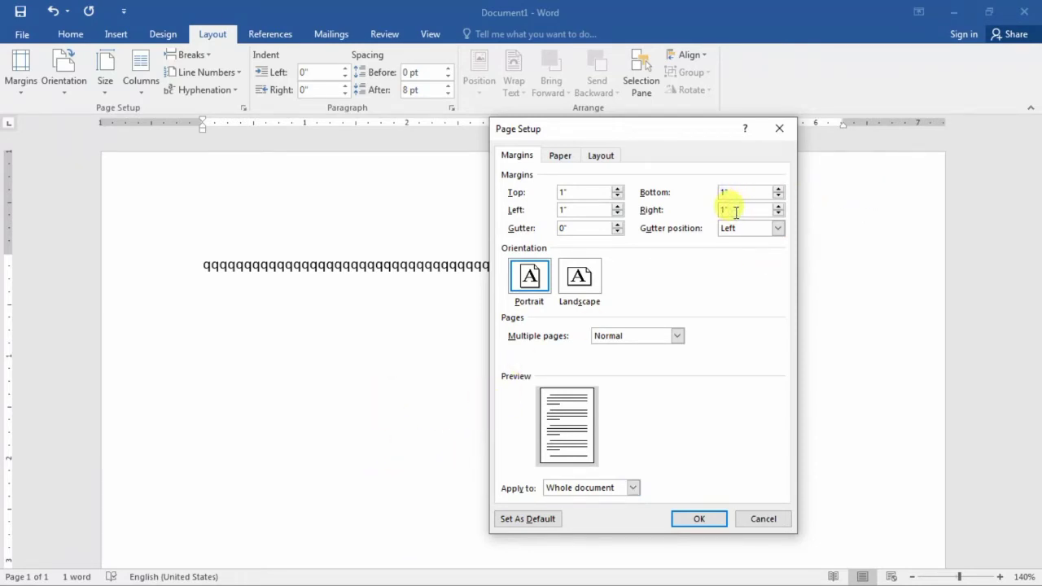
click(762, 518)
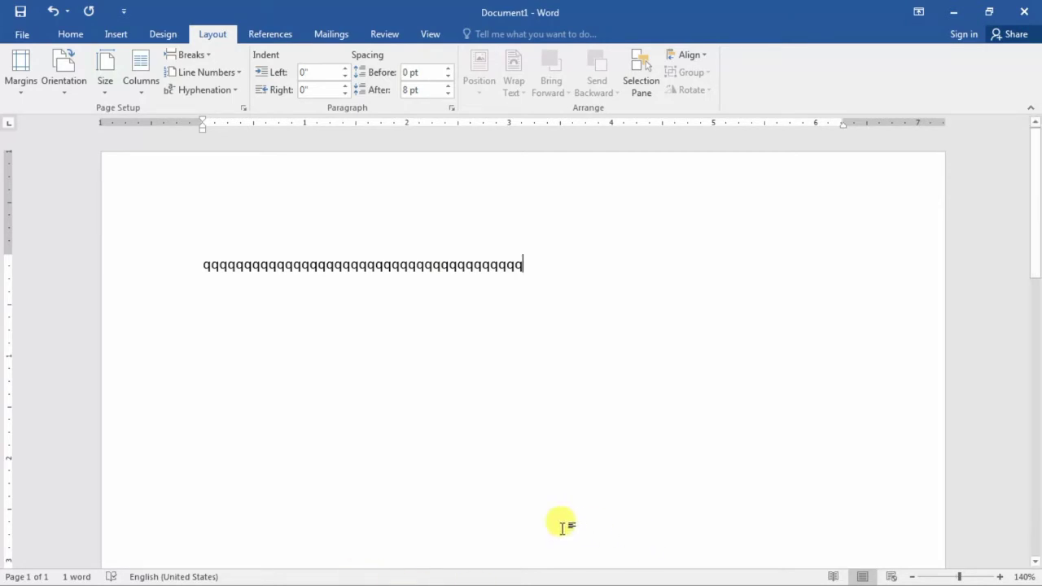
Browse to Data (D:) > My Upolad Photo and open Free-Company-Letterhead-Template-440x570-1.jpg.
key(super+e)
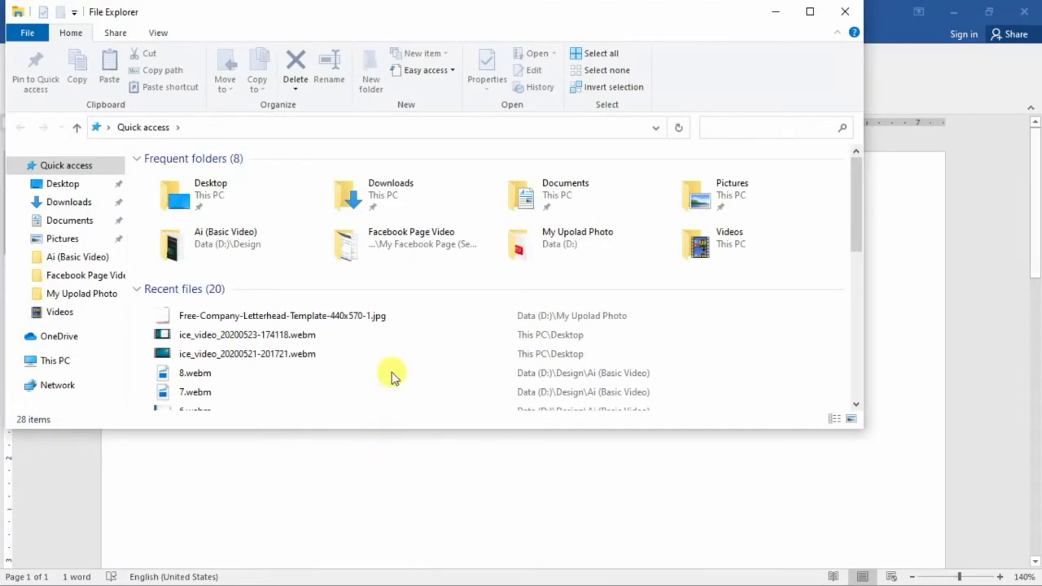
click(53, 361)
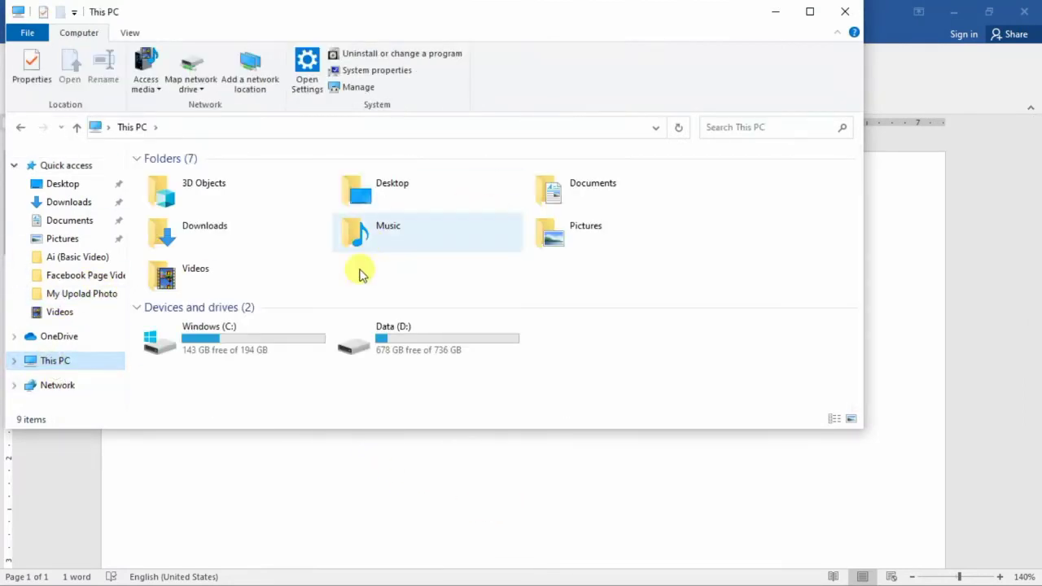
click(426, 334)
double_click(426, 334)
click(174, 338)
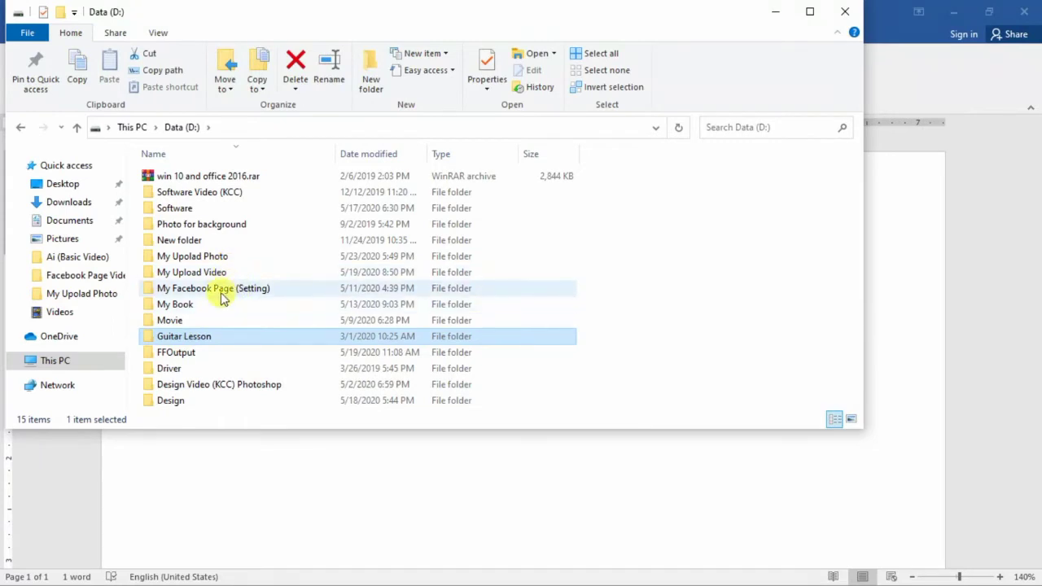
double_click(225, 259)
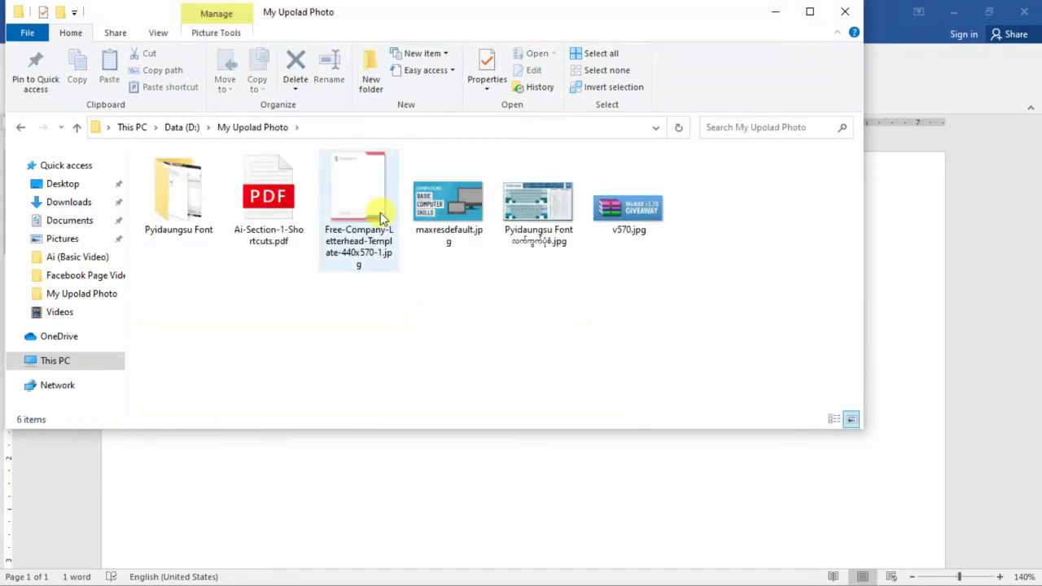
double_click(371, 204)
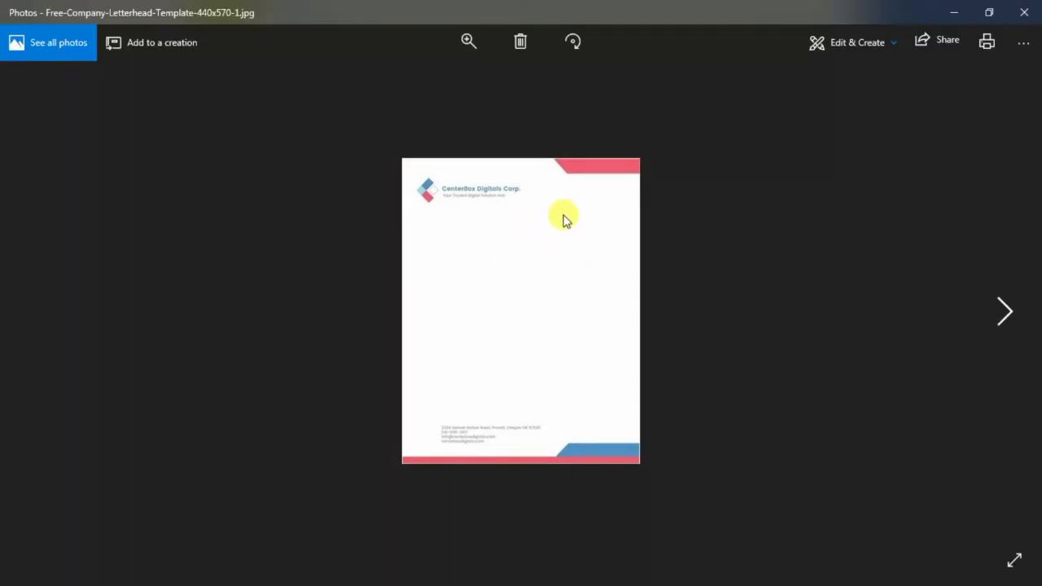
Zoom and pan the letterhead image, then minimize Photos and return to Word.
scroll(561, 217, up, 3)
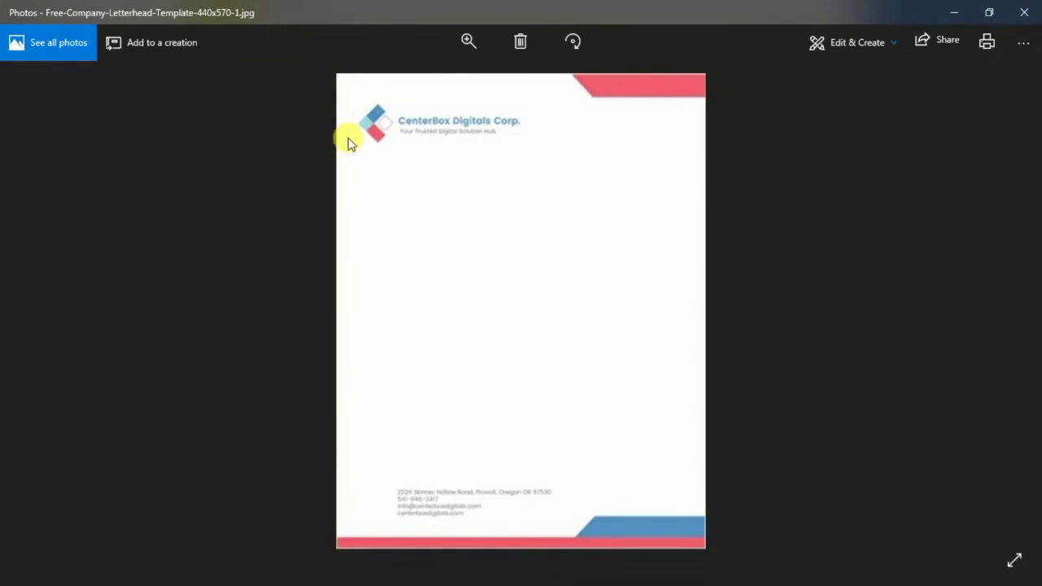
drag(379, 158, 440, 161)
click(953, 12)
click(692, 478)
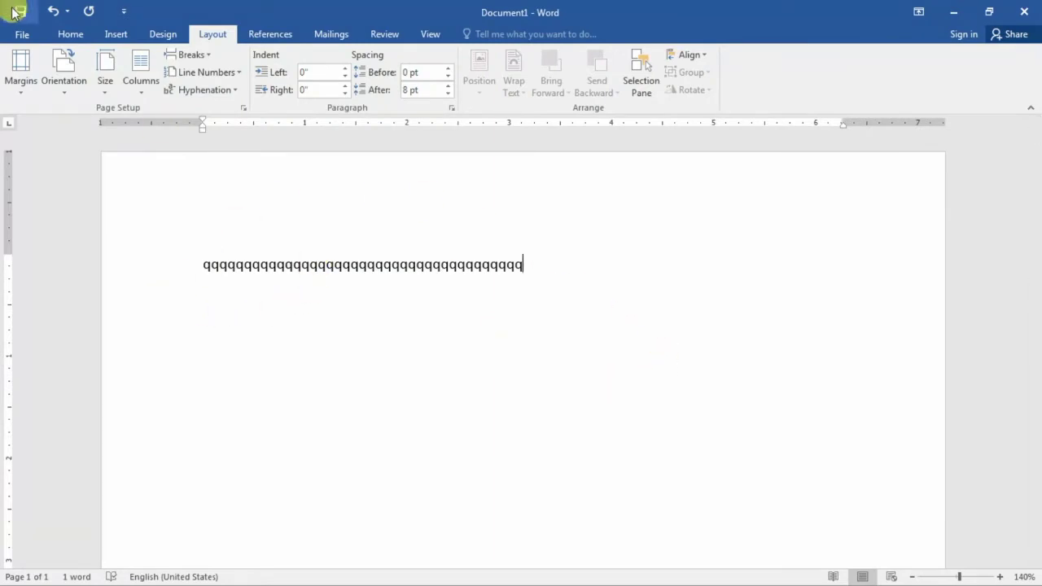
In Custom Margins, enter Top 2.3 and Bottom 2 with Left/Right 1, and apply.
click(57, 33)
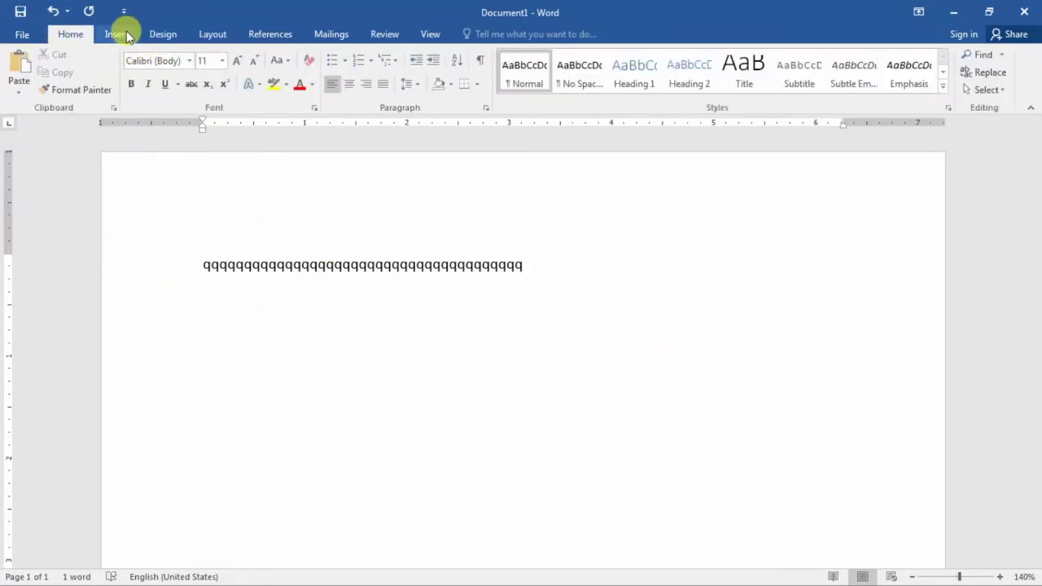
click(210, 34)
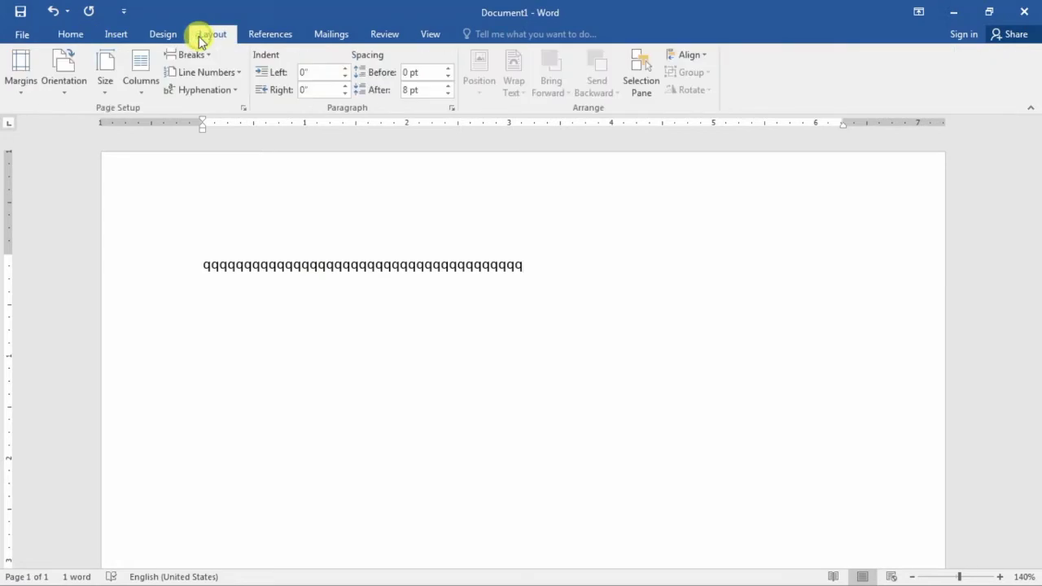
click(23, 88)
click(72, 413)
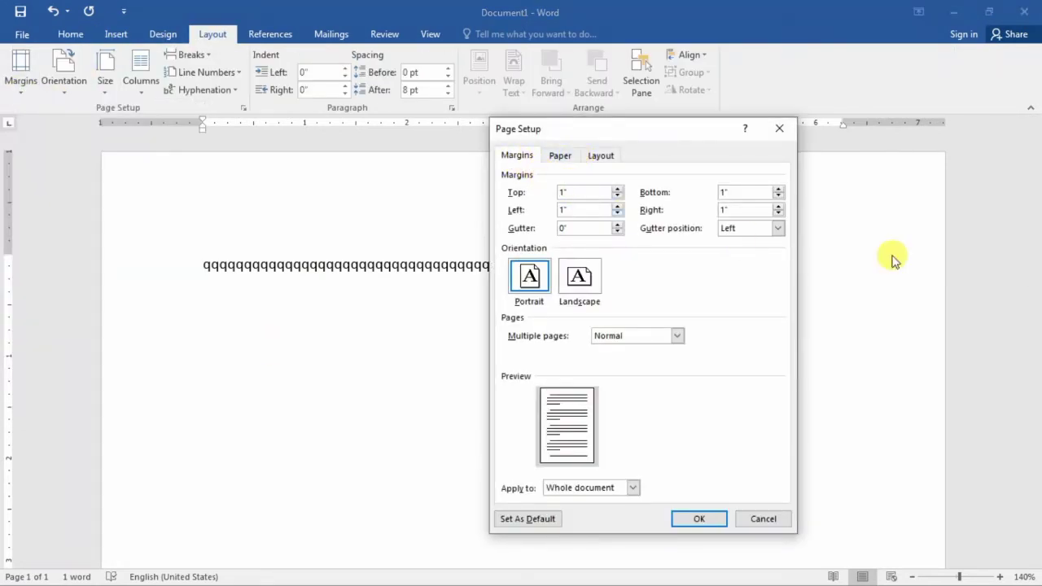
key(BackSpace)
text(2.3)
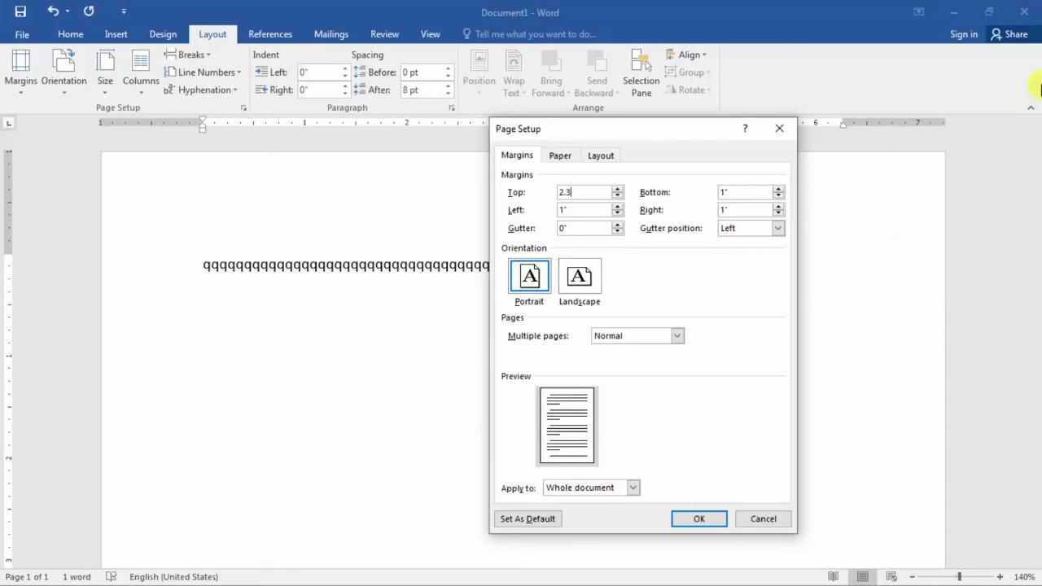
click(562, 209)
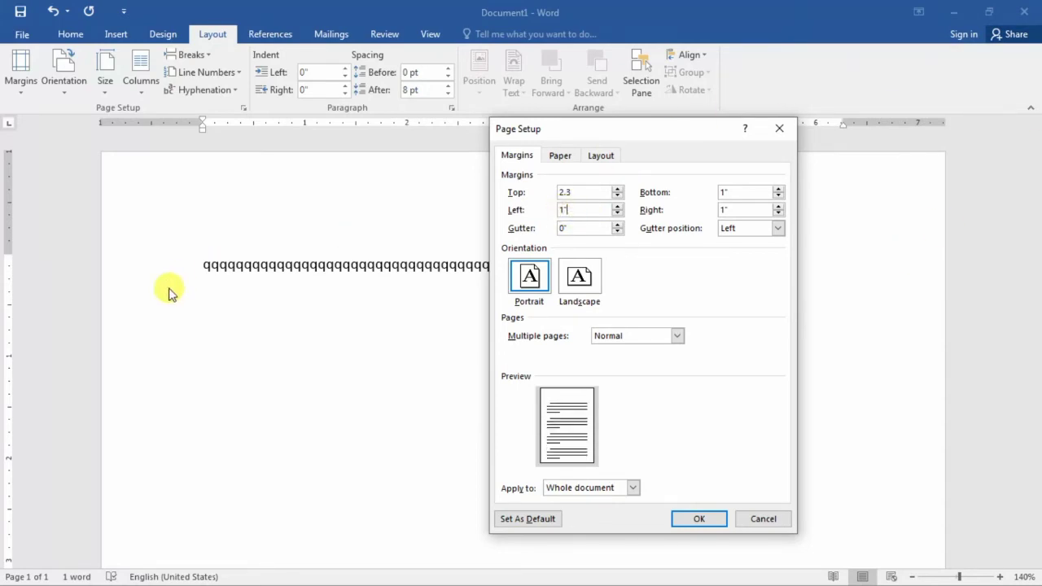
click(747, 194)
text(2)
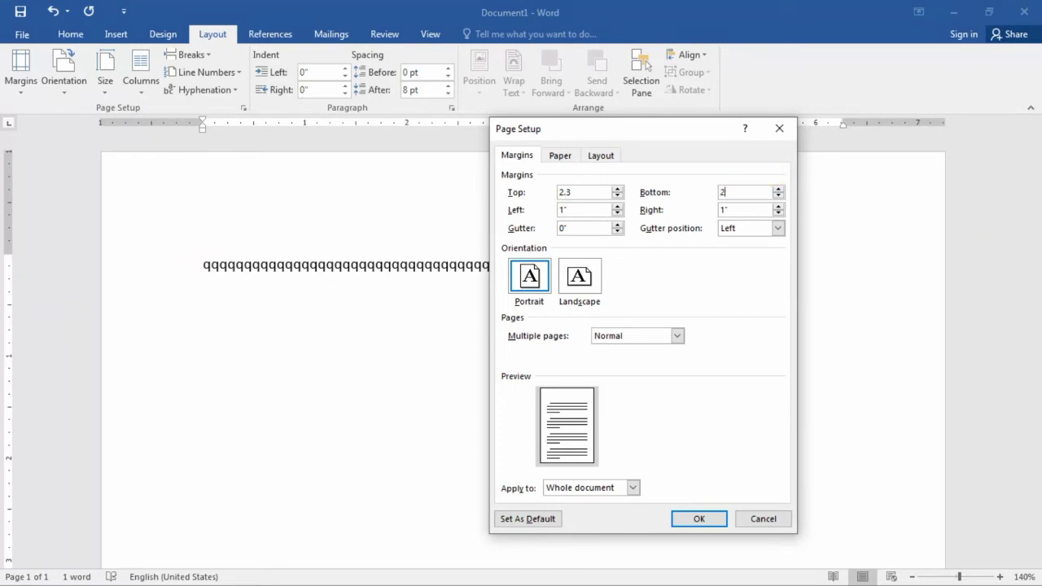
click(725, 209)
drag(644, 135, 512, 103)
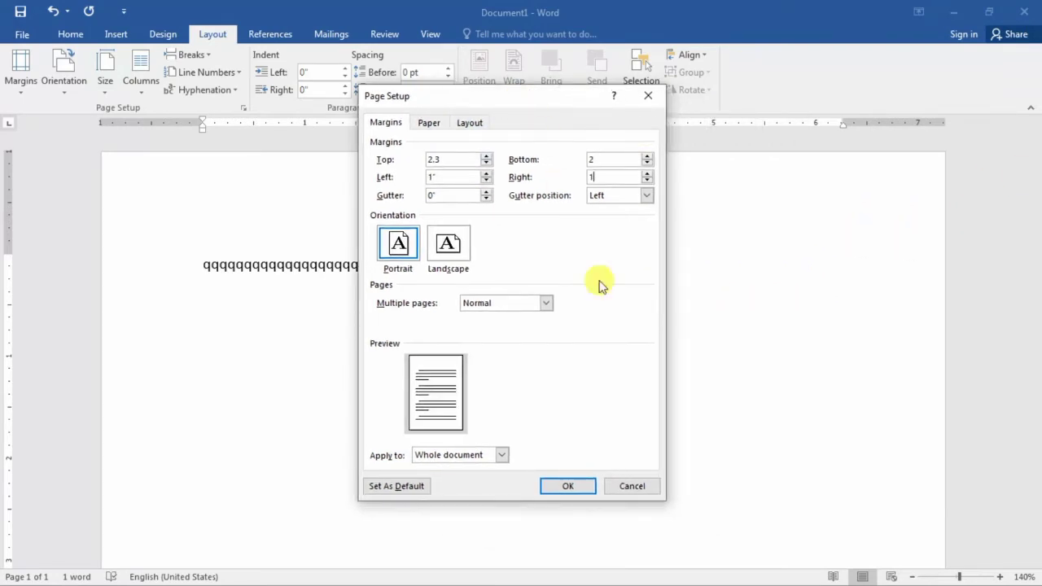
click(543, 490)
Open the My Upload Video folder on Data (D:) and pick the .docx document.
scroll(521, 456, down, 3)
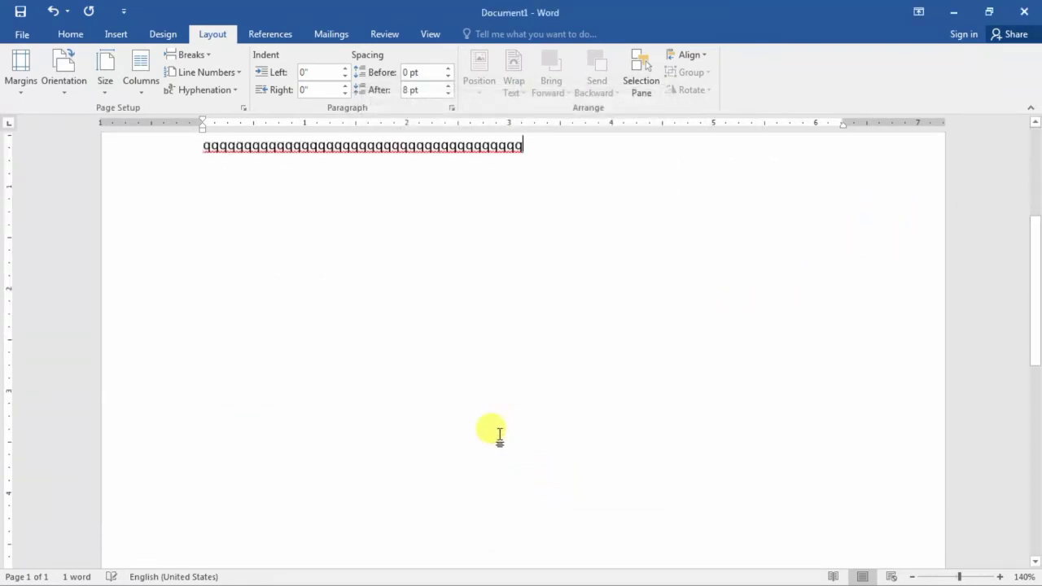
scroll(491, 364, down, 2)
scroll(491, 364, up, 3)
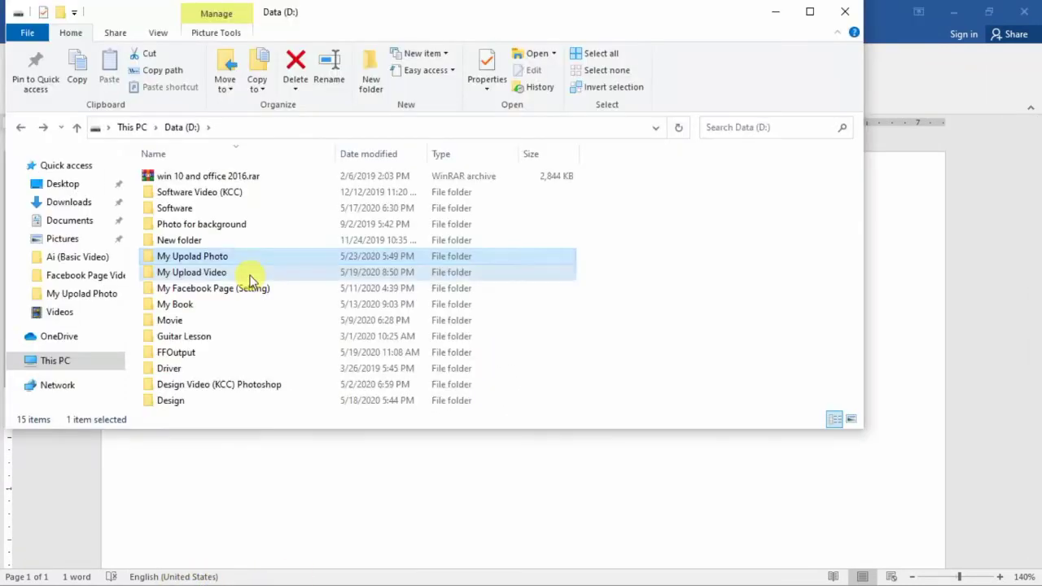
double_click(252, 272)
click(216, 213)
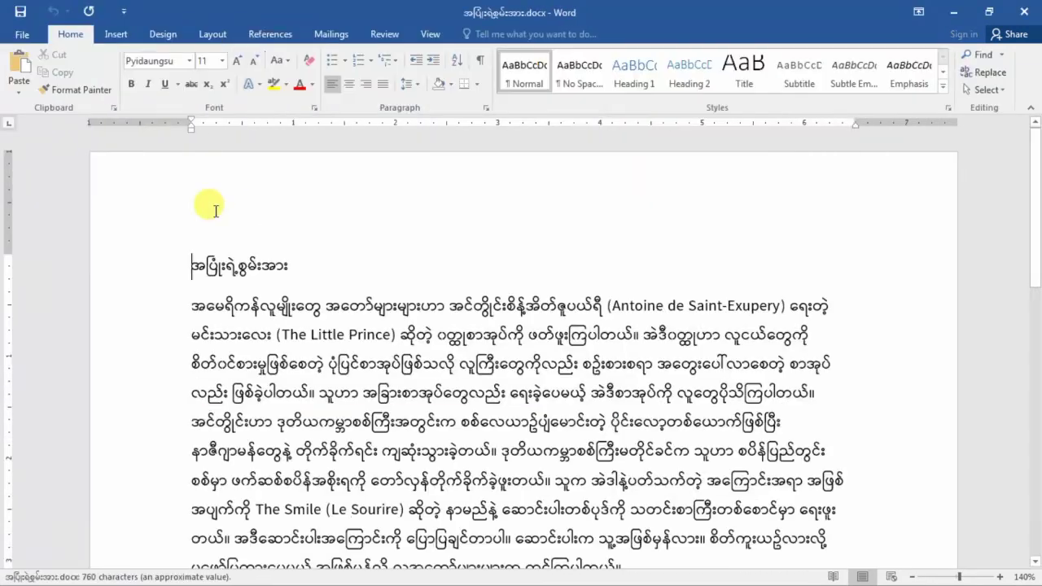
Scroll the document, select all its text, then clear the selection.
scroll(488, 407, down, 4)
scroll(483, 396, up, 4)
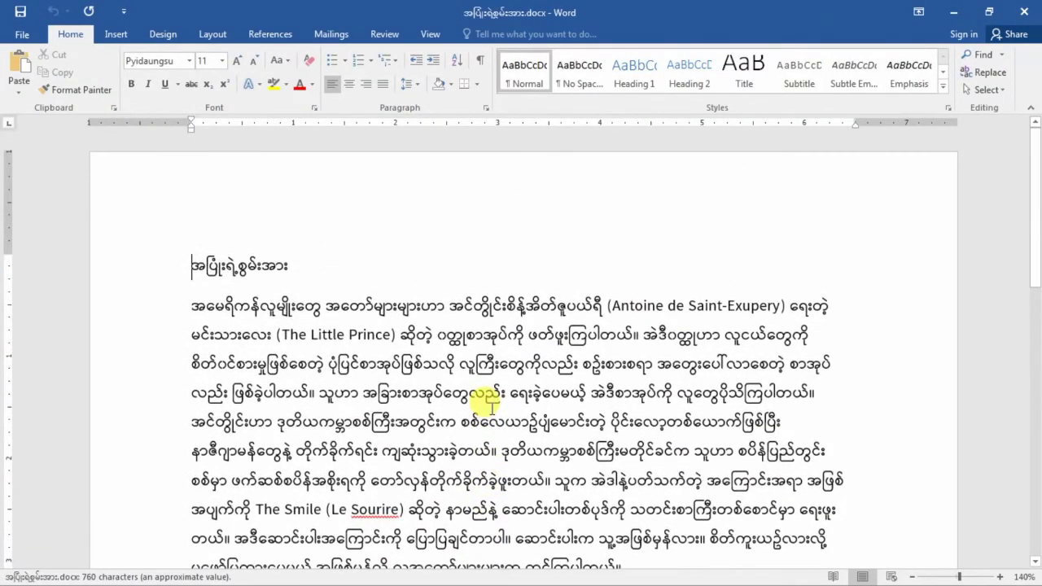
key(ctrl+a)
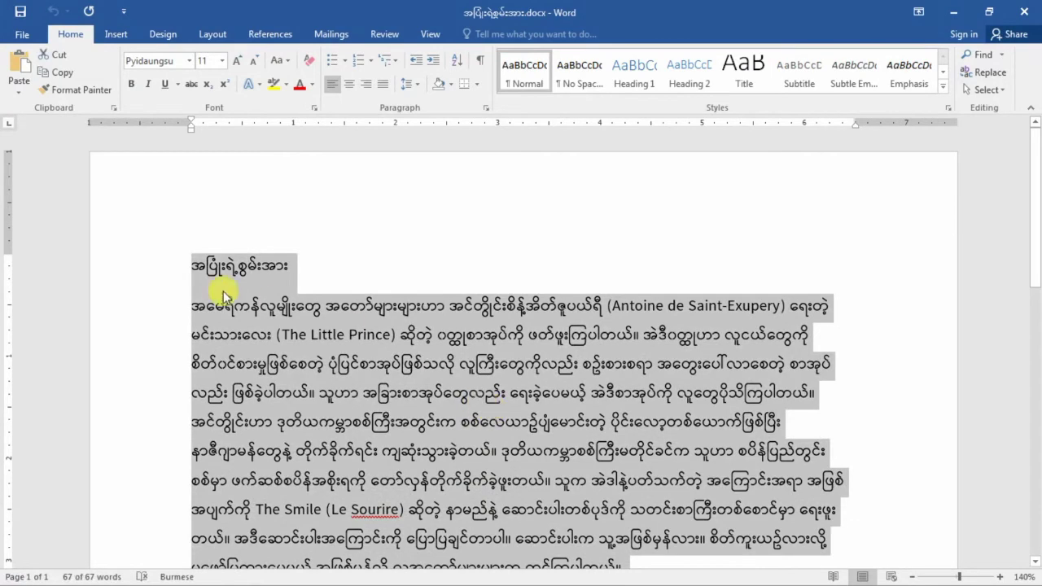
click(232, 266)
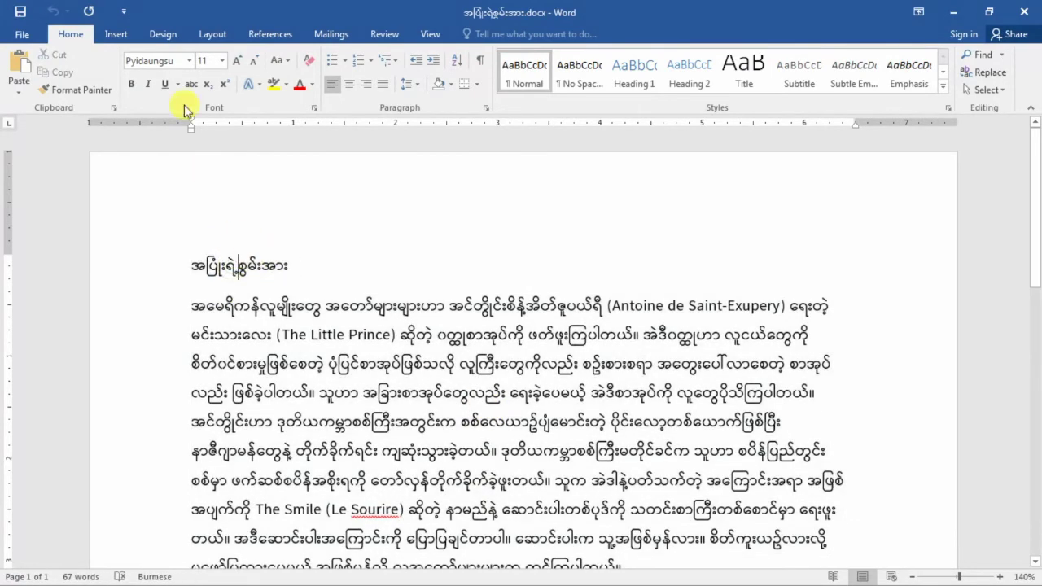
In Custom Margins, set the bottom margin to 2.3 to match the top, and apply.
click(208, 33)
click(19, 90)
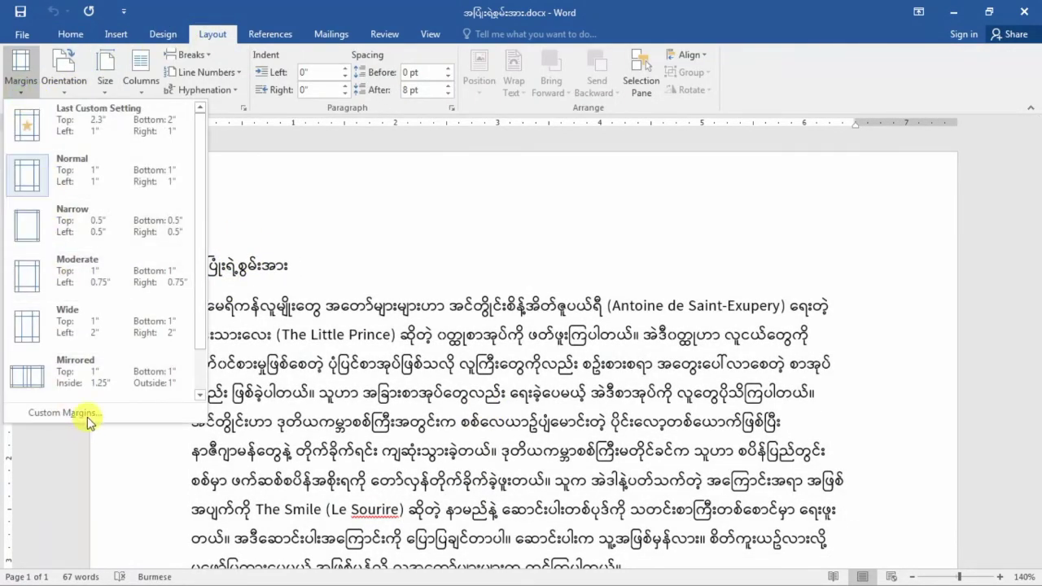
click(81, 415)
click(450, 162)
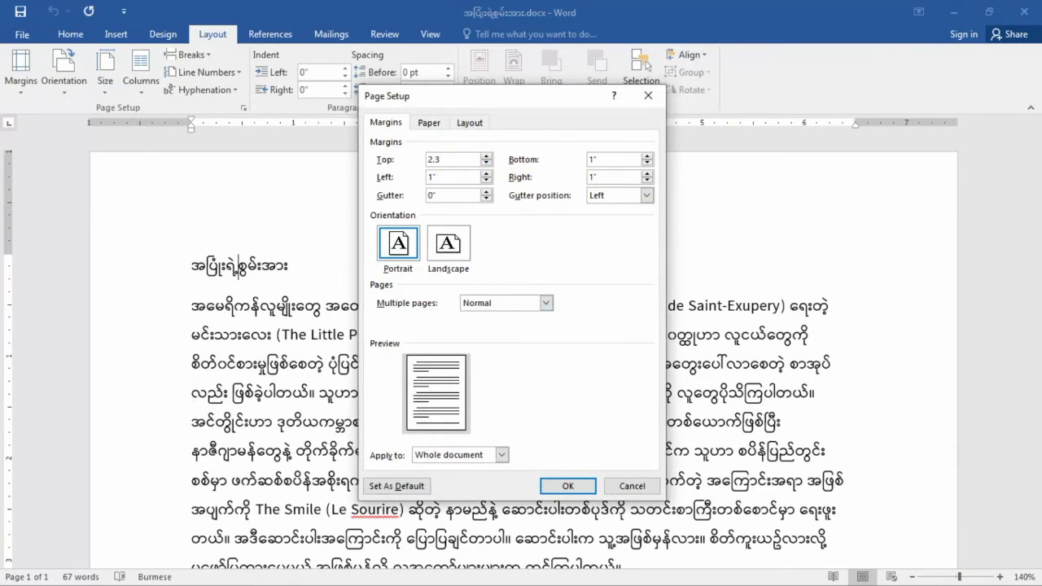
key(Tab)
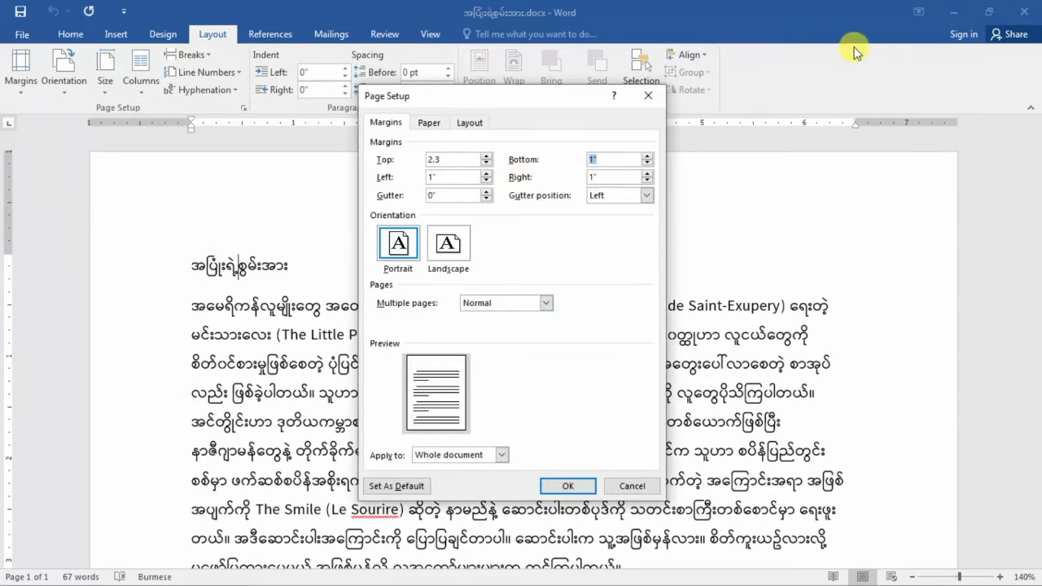
text(2.3)
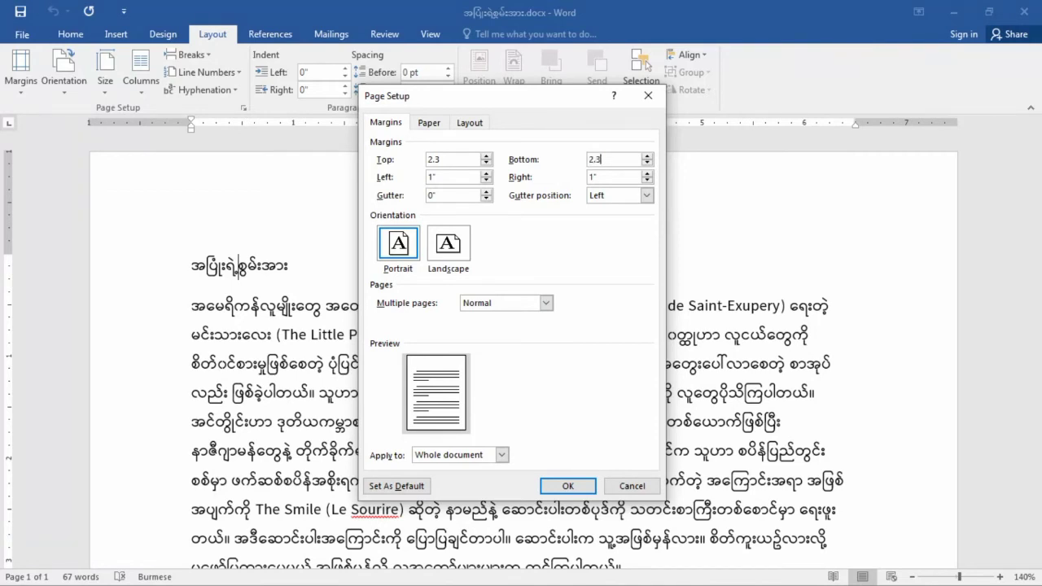
click(446, 177)
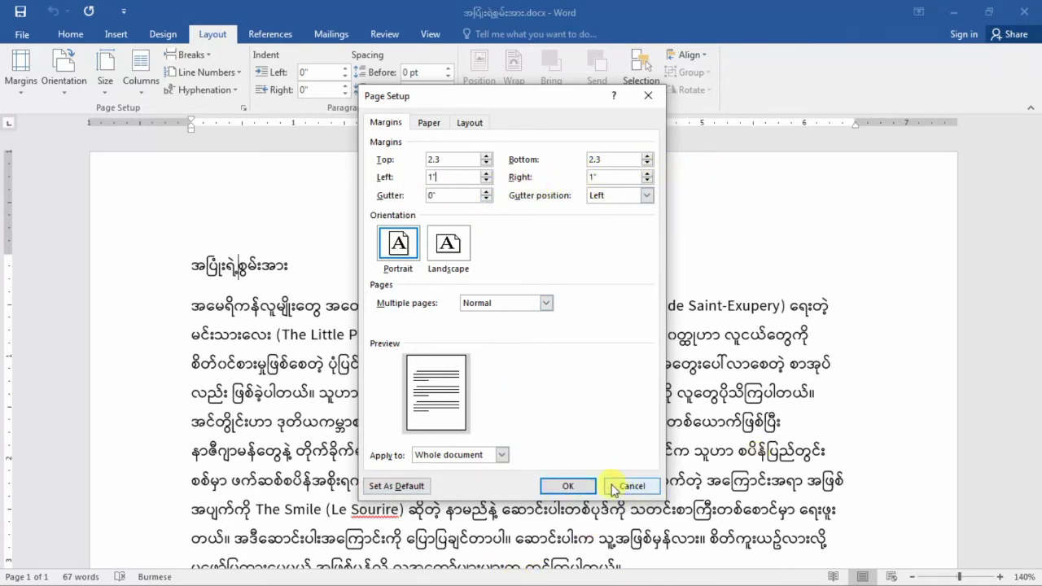
click(570, 487)
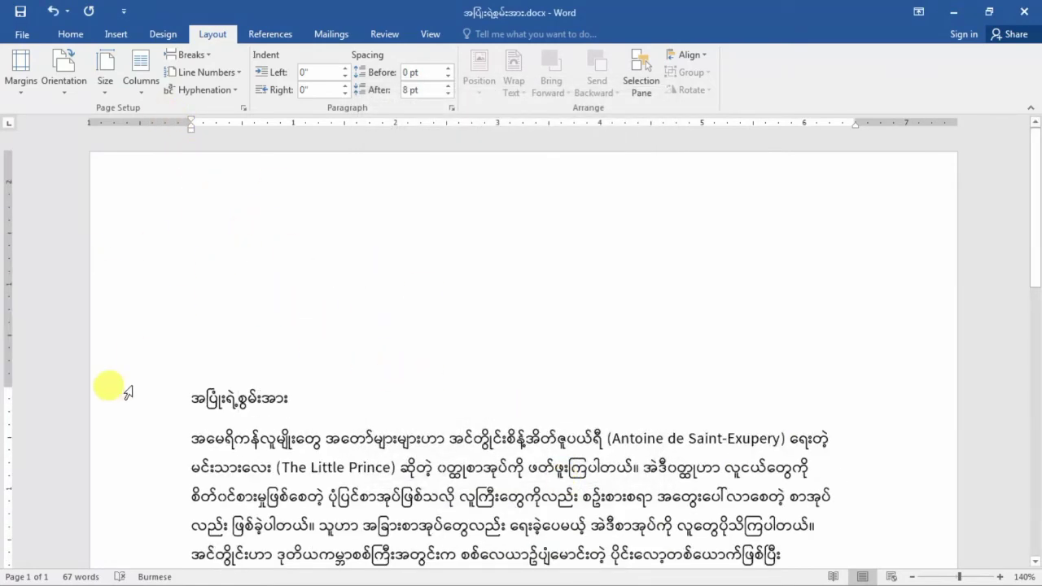
Select the main paragraph and place the caret at its end.
scroll(187, 366, down, 3)
scroll(521, 390, down, 5)
scroll(611, 407, down, 5)
scroll(609, 396, up, 10)
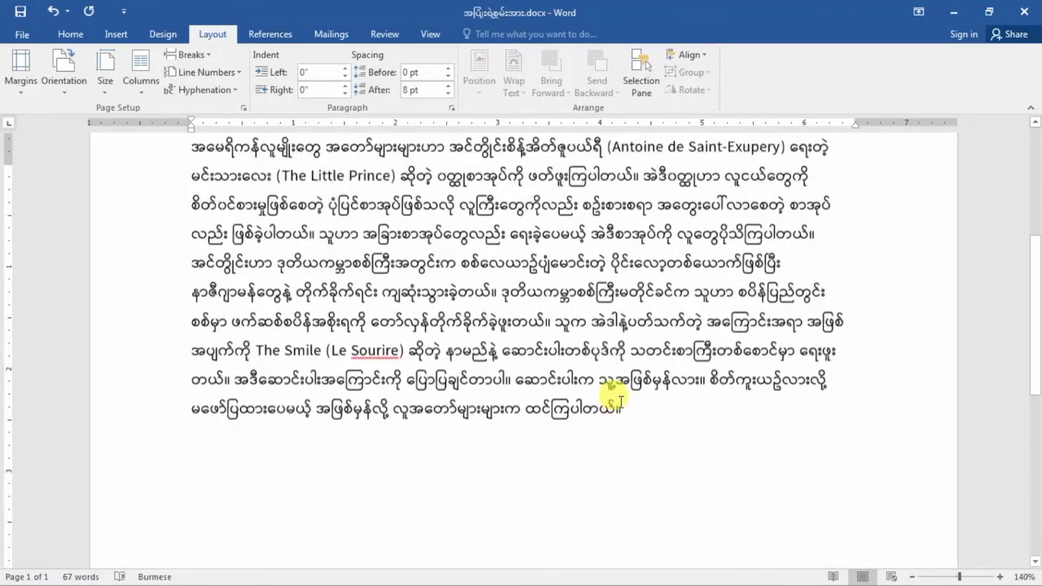
scroll(533, 374, up, 1)
scroll(326, 277, down, 3)
scroll(537, 342, up, 1)
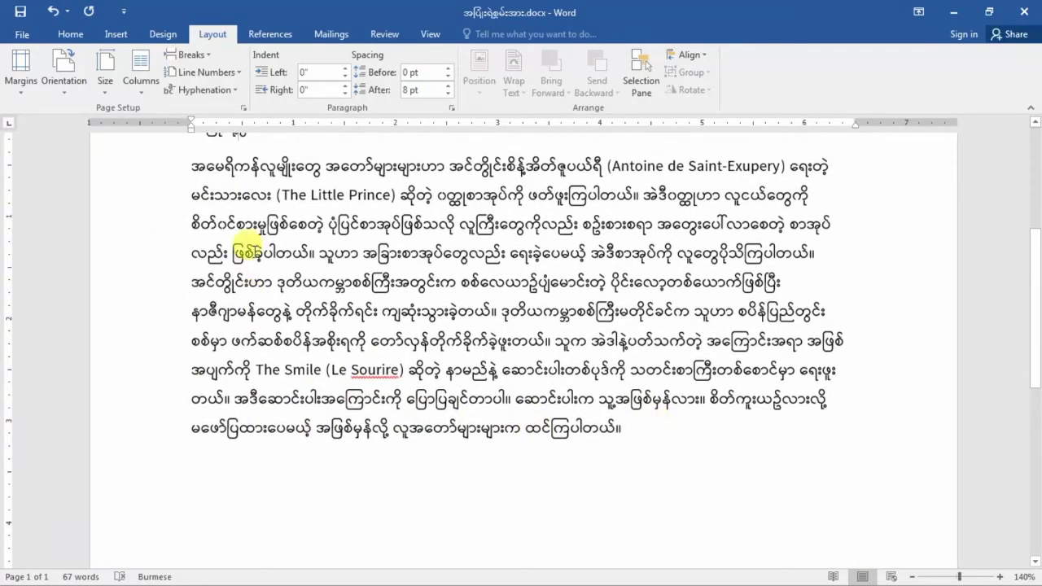
shift+click(700, 451)
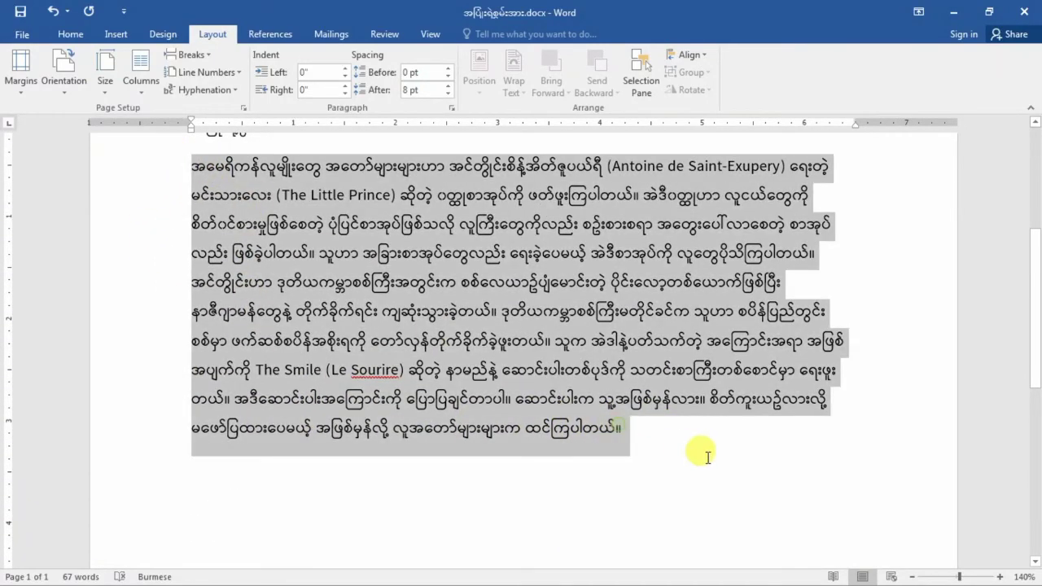
click(623, 427)
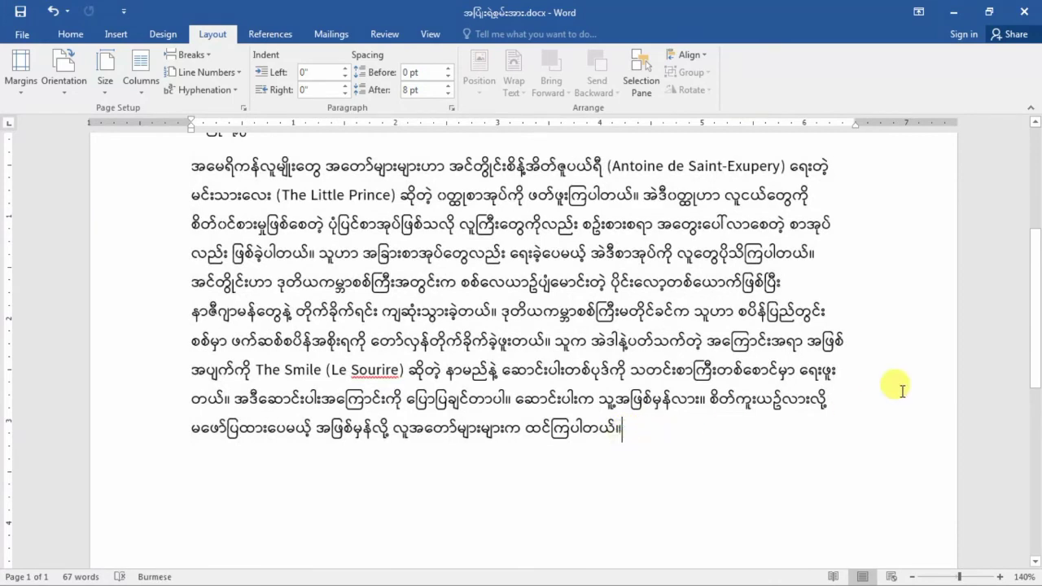
Add a new paragraph and page break, then paste the copied paragraph onto the new page.
key(Return)
key(alt+shift)
key(ctrl+Return)
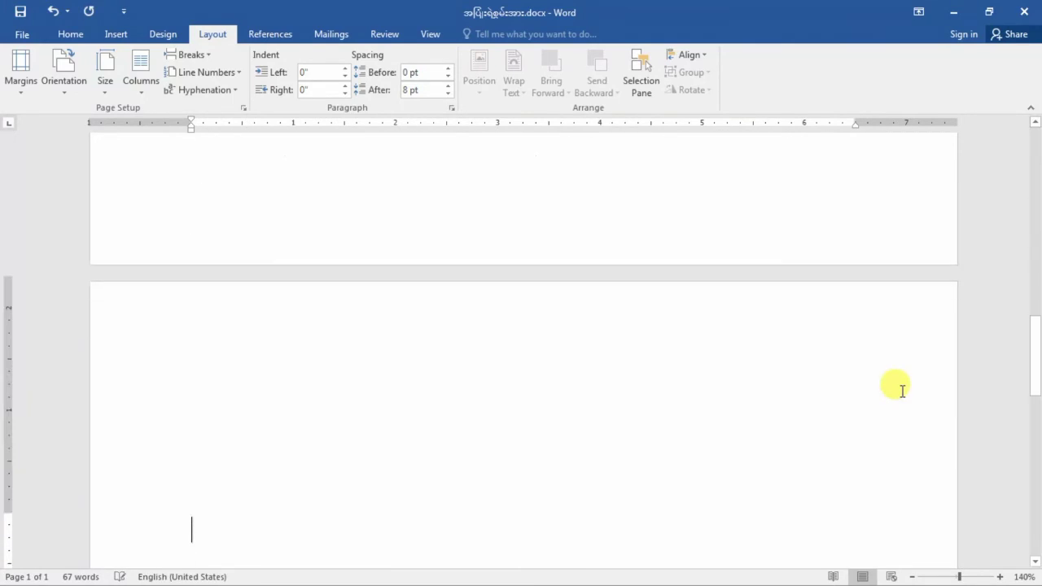
scroll(700, 311, up, 2)
key(ctrl+v)
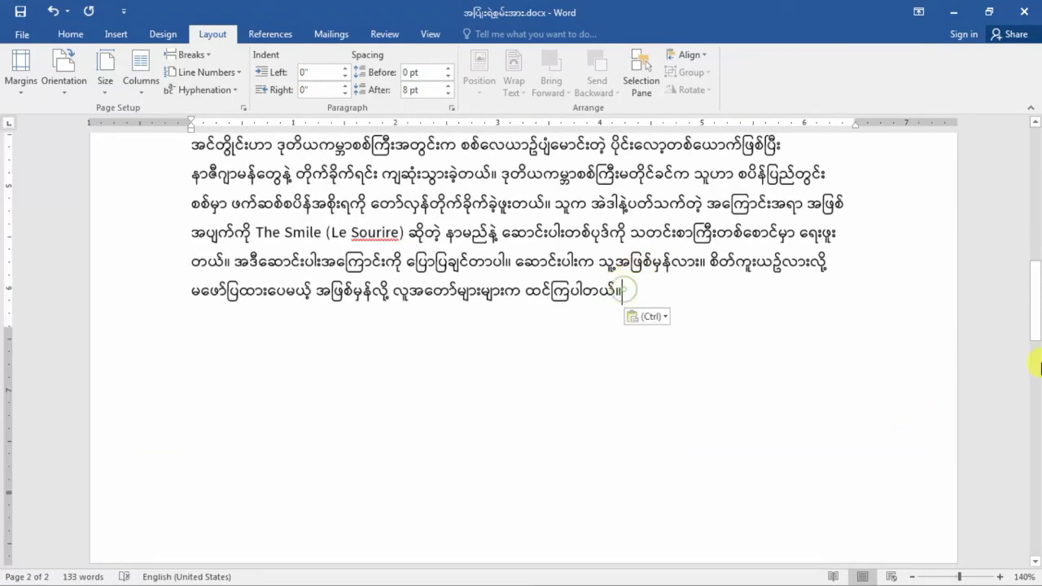
Append a long run of 'a' characters with a Burmese letter after the last paragraph.
scroll(1037, 366, up, 3)
scroll(1034, 361, down, 3)
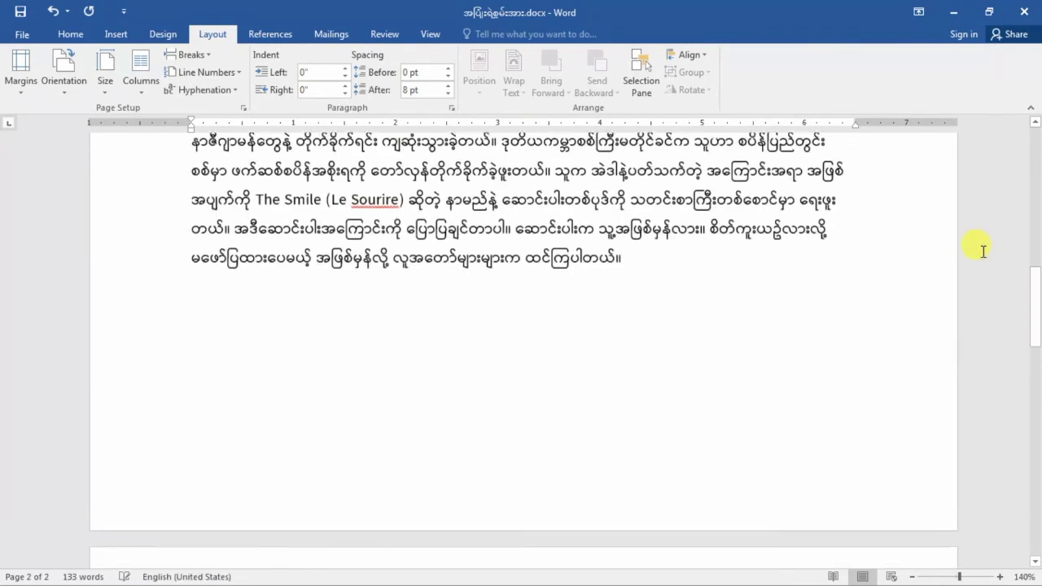
click(464, 269)
click(622, 287)
key(alt+shift)
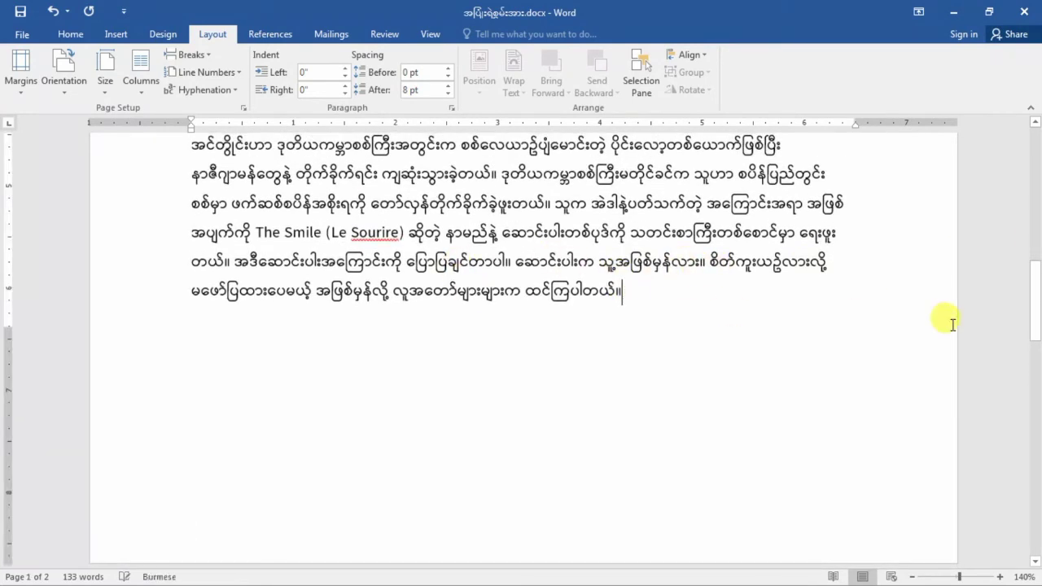
text(aနaaaaaaaaaaaaaaaaaaaaaaaaaaaaaaaaaaaaaaaaaaaaaaaaaaaaaaaaaaaaaa)
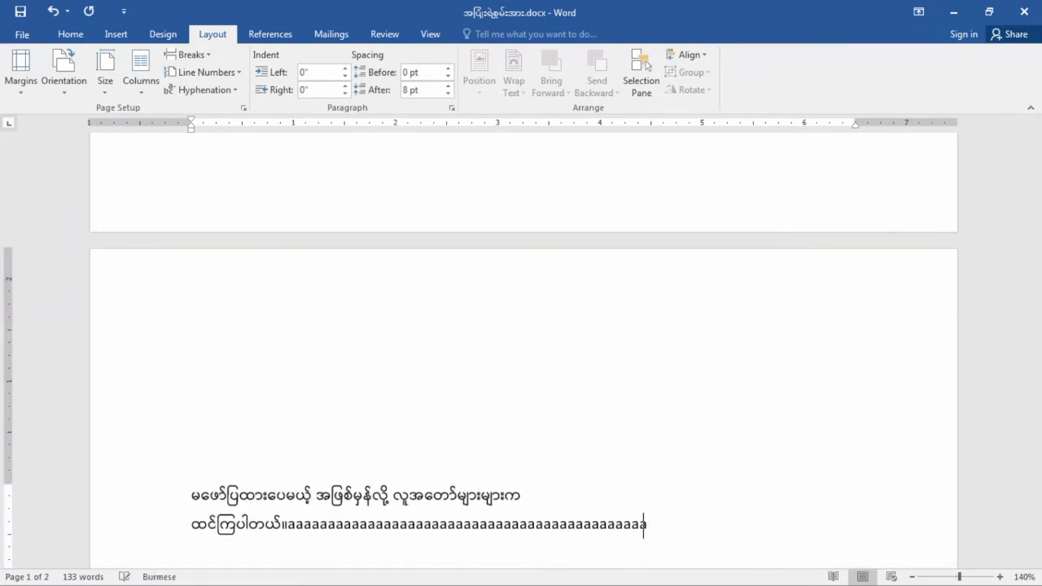
scroll(504, 273, up, 5)
scroll(520, 268, up, 2)
scroll(529, 293, down, 5)
scroll(538, 358, up, 4)
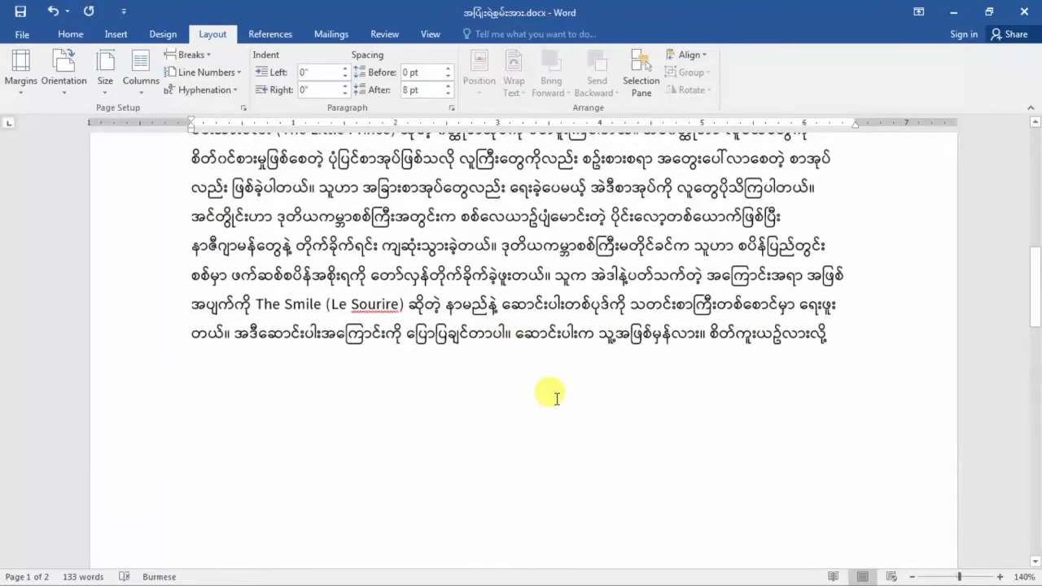
scroll(550, 395, down, 3)
key(alt+shift)
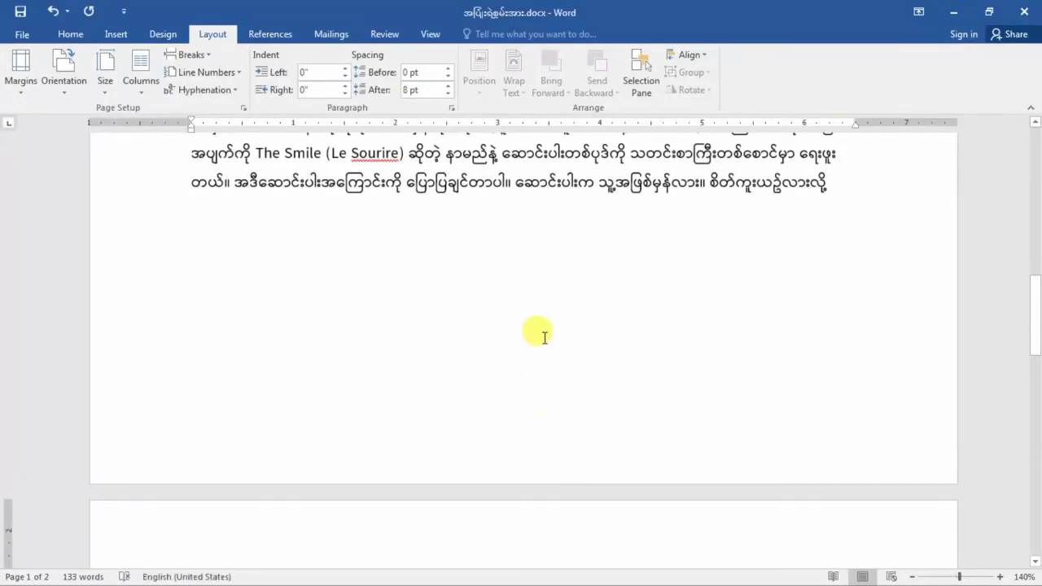
scroll(537, 332, up, 5)
scroll(521, 277, up, 4)
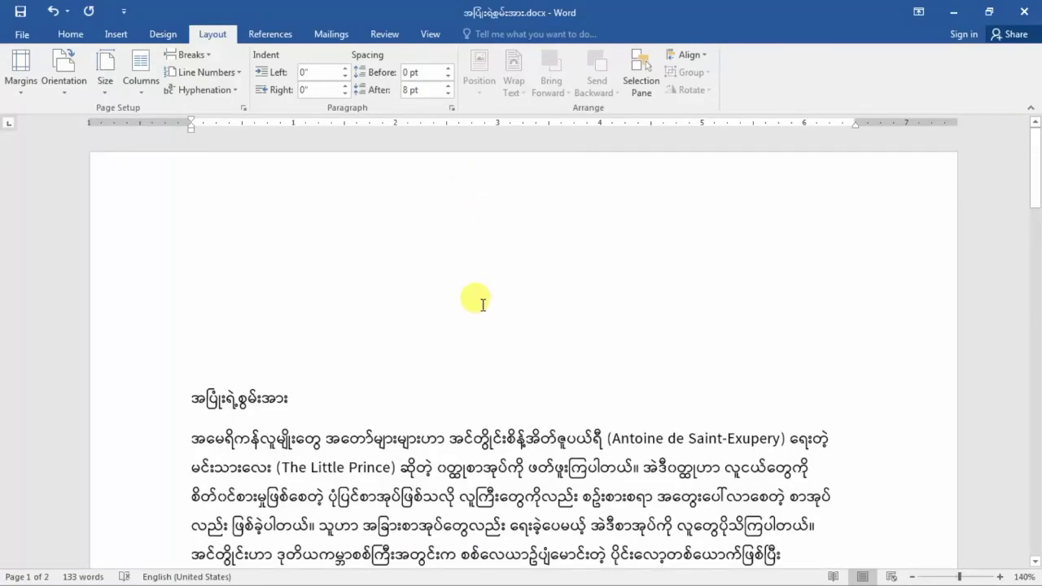
scroll(488, 256, down, 5)
scroll(537, 350, up, 3)
scroll(564, 364, up, 3)
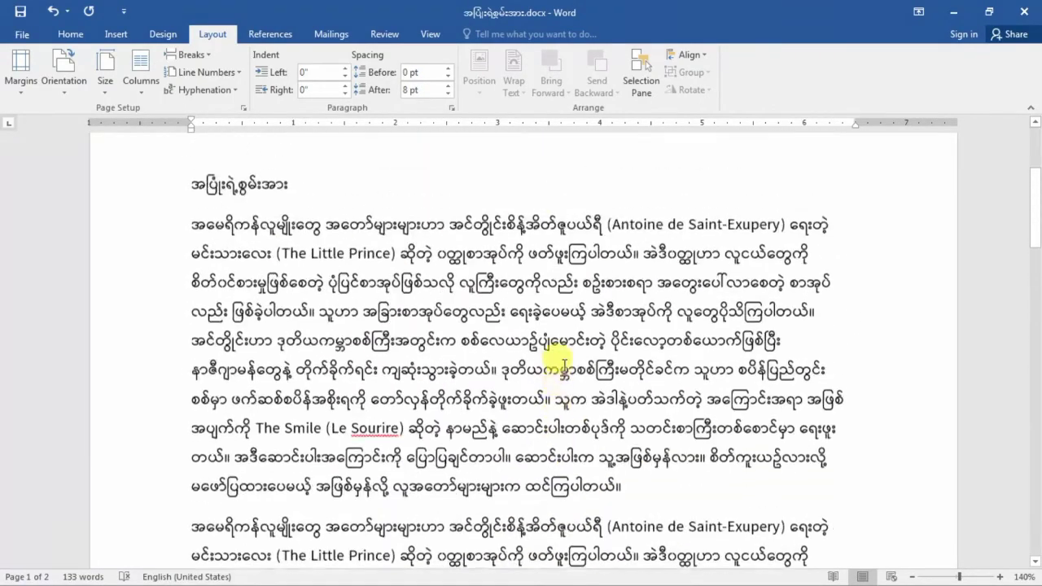
scroll(431, 204, up, 3)
Open Custom Margins and remove the inch marks from the Top and Bottom values.
click(22, 96)
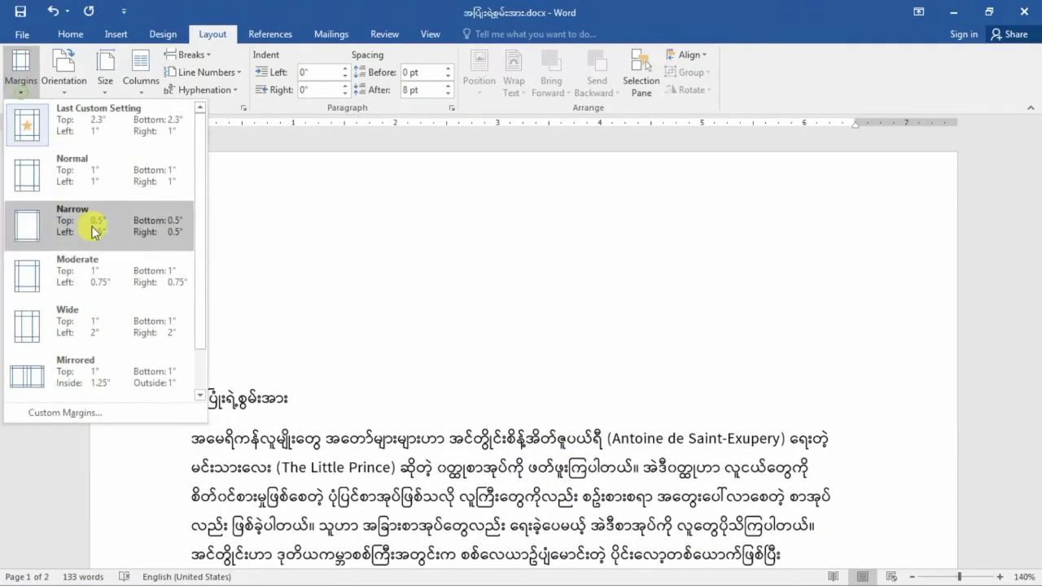
click(65, 408)
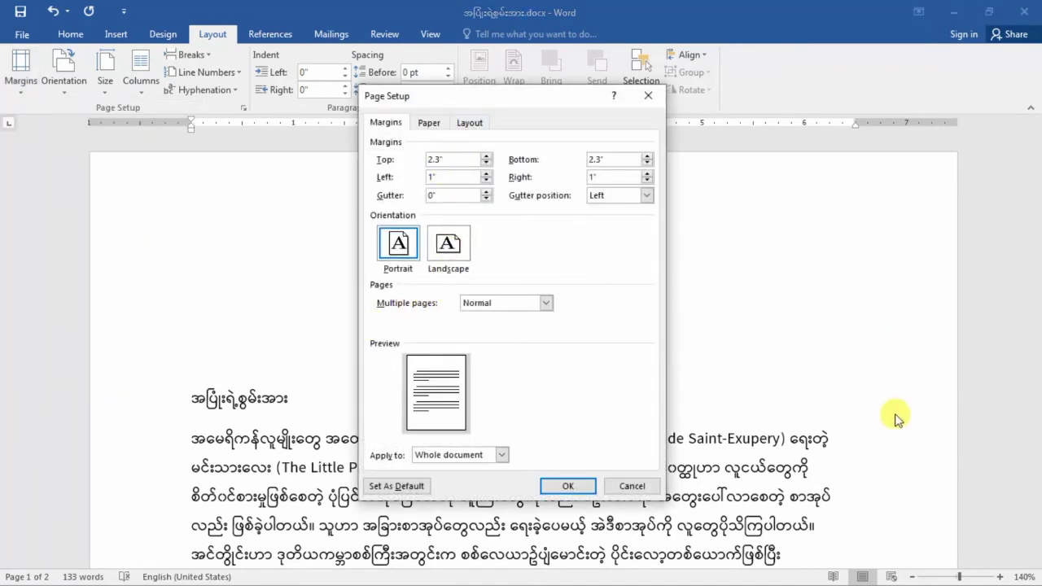
click(451, 160)
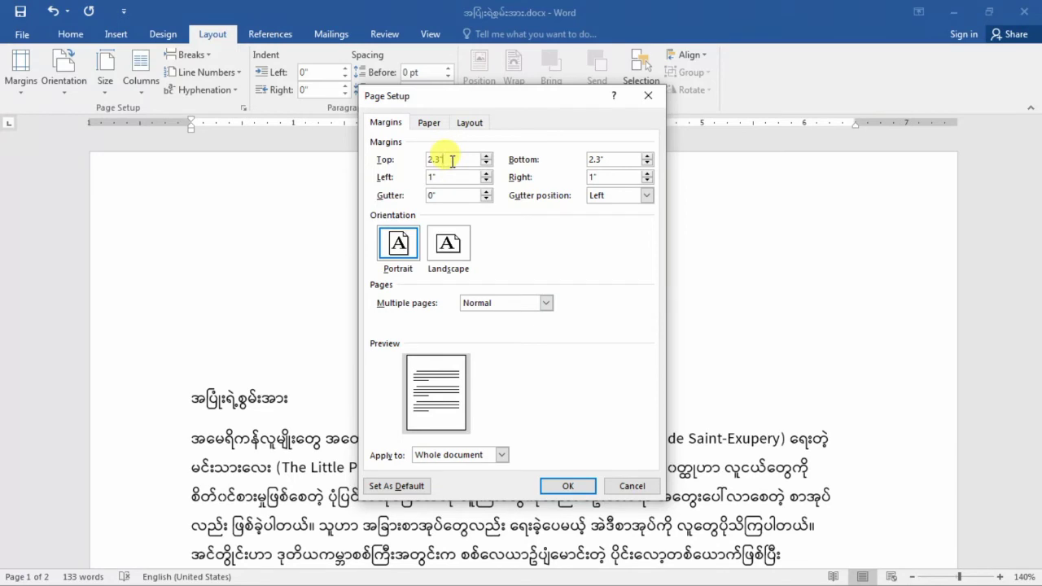
key(BackSpace)
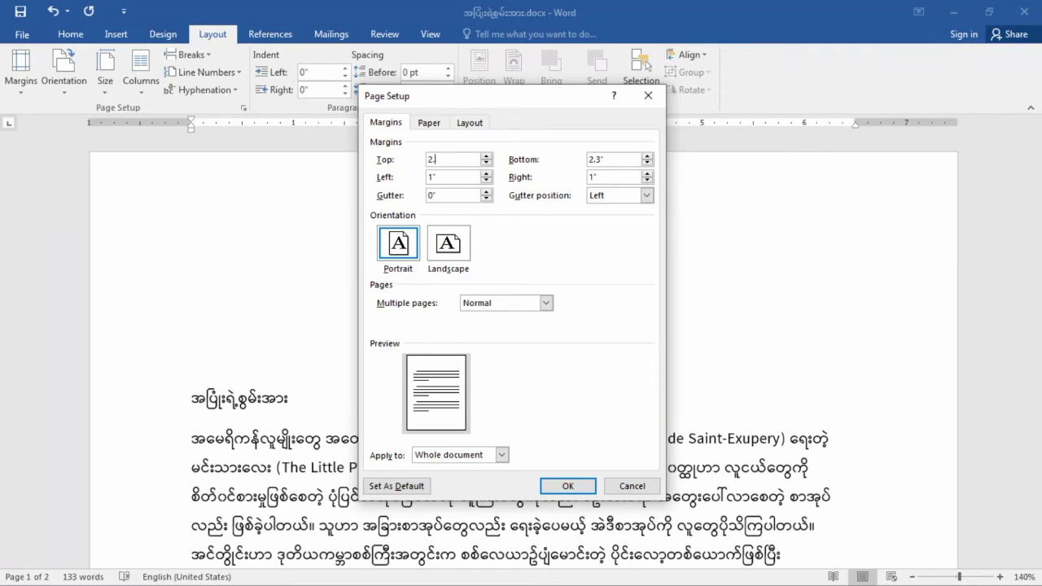
click(597, 160)
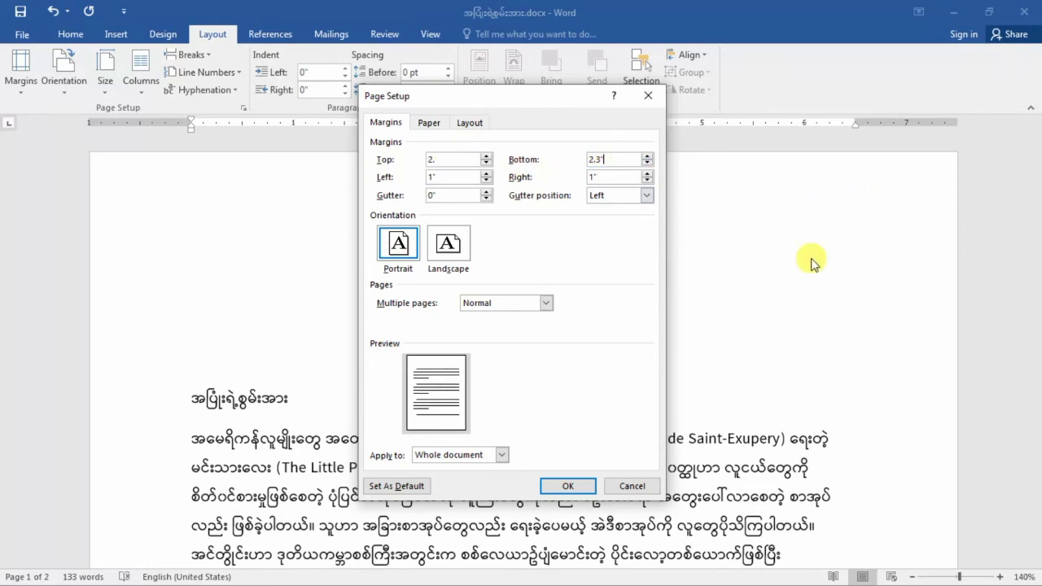
key(BackSpace)
key(BackSpace)
text(5)
Re-edit the Right, Left and Top margin fields in Page Setup toward 1-inch values.
double_click(606, 177)
click(446, 177)
click(455, 178)
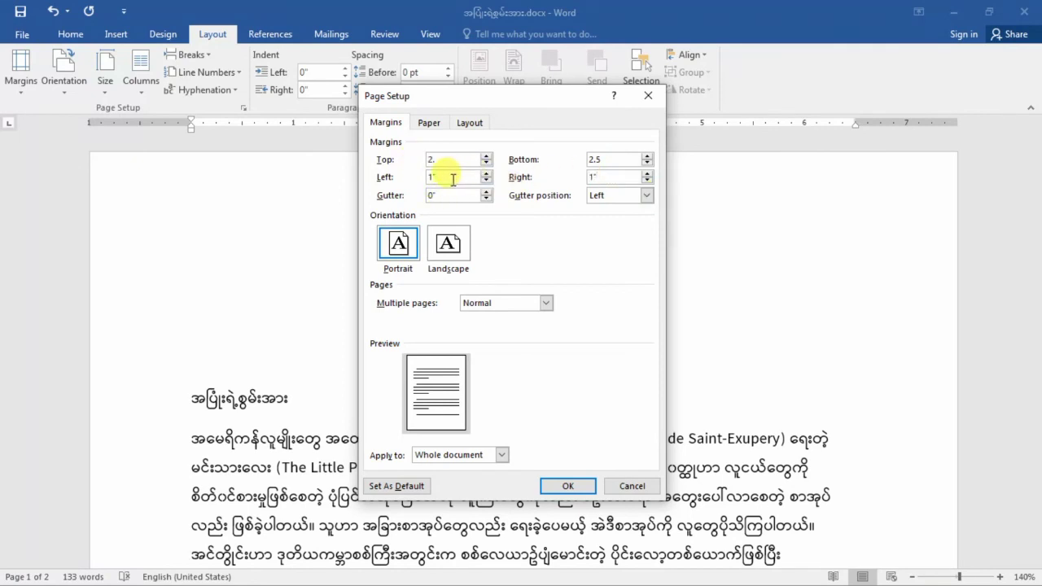
key(Tab)
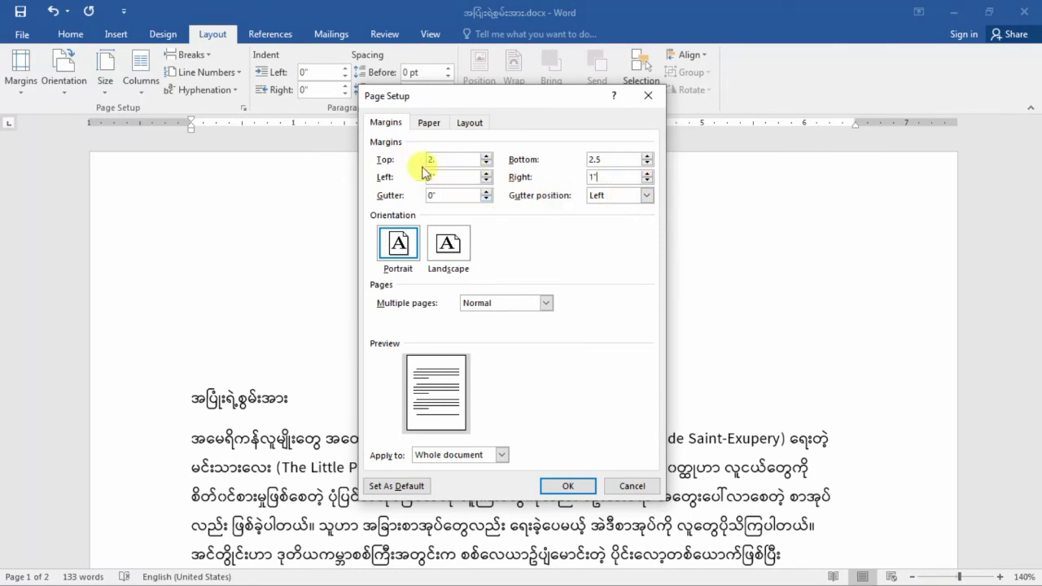
click(441, 159)
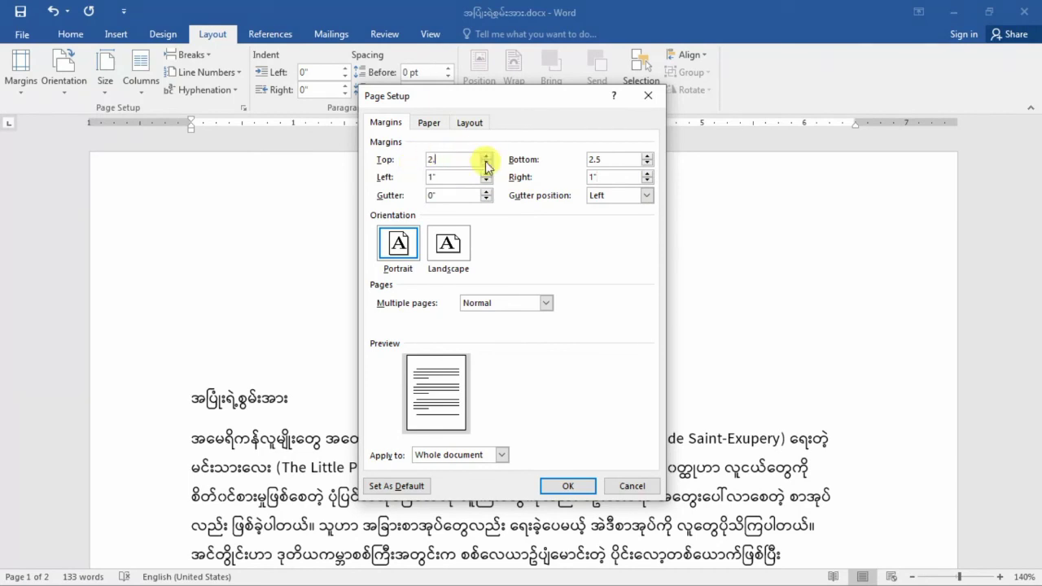
key(BackSpace)
key(BackSpace)
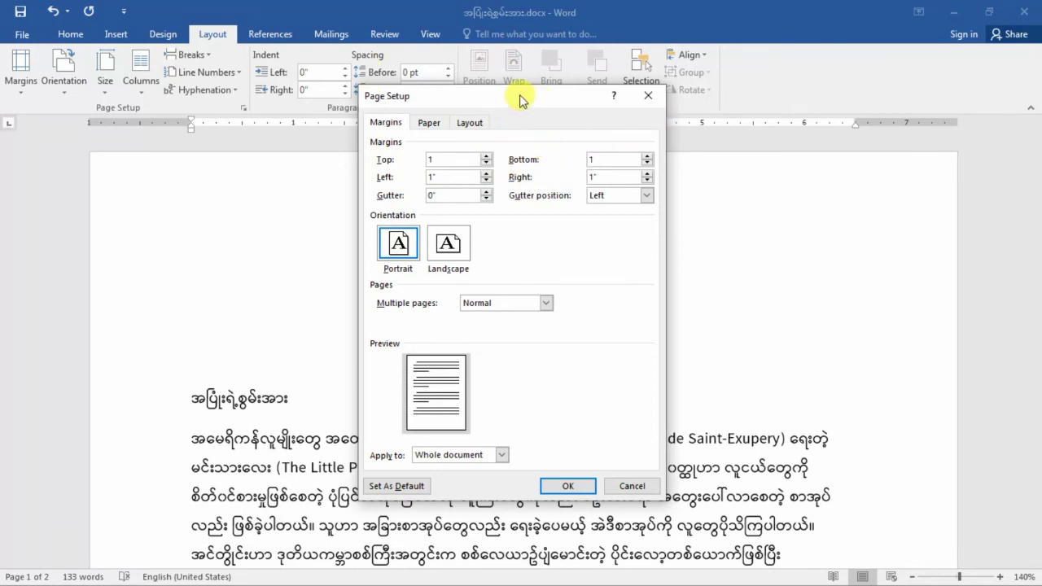
mouse_move(519, 95)
mouse_down()
mouse_move(584, 185)
mouse_move(521, 185)
mouse_move(700, 144)
mouse_move(623, 179)
mouse_move(582, 168)
mouse_move(421, 171)
mouse_move(447, 182)
mouse_move(588, 168)
mouse_up()
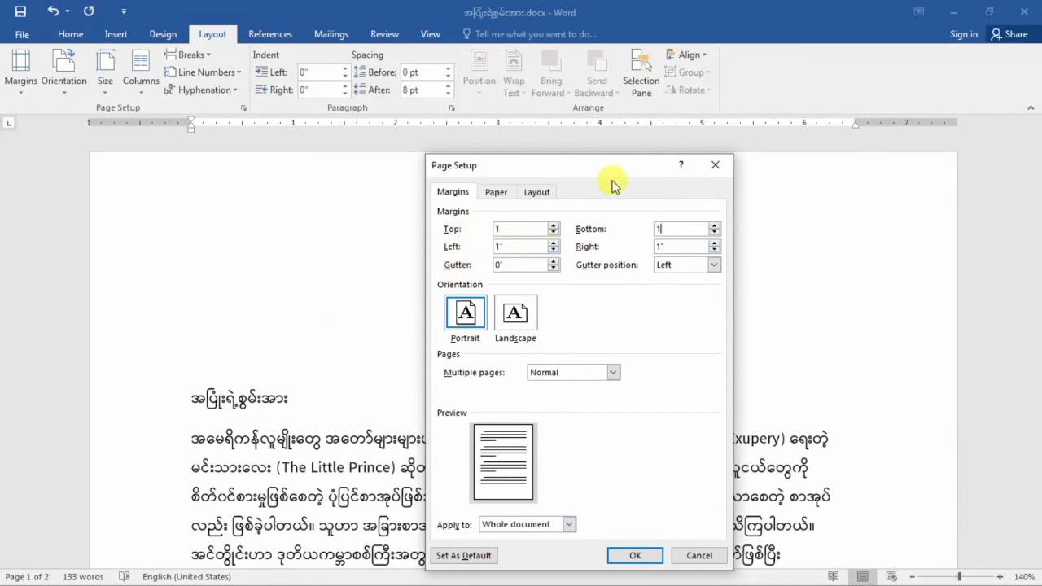
drag(612, 183, 529, 127)
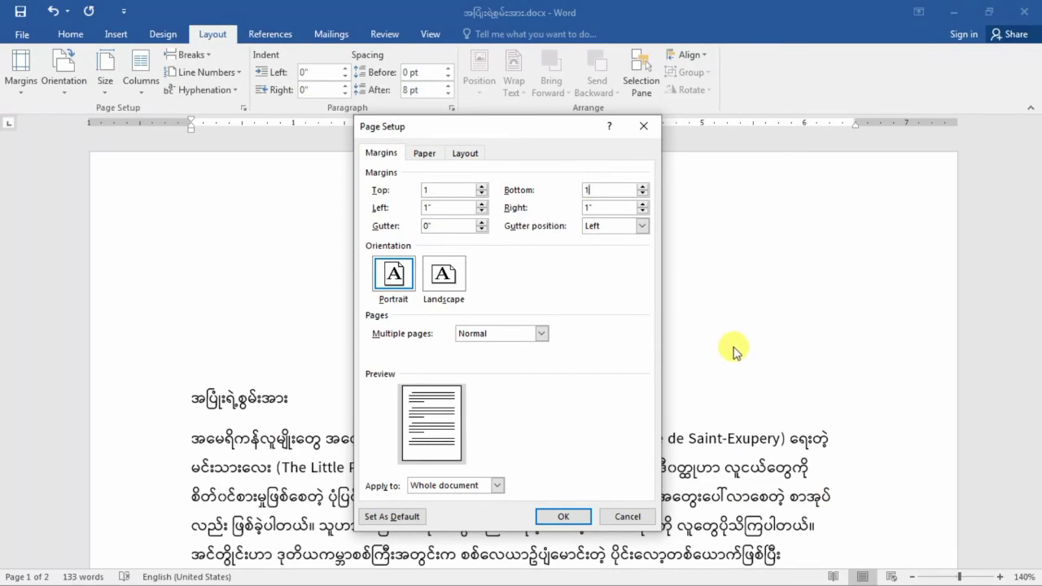
Apply the 1-inch top and bottom margins and confirm the text fits on one page.
click(539, 521)
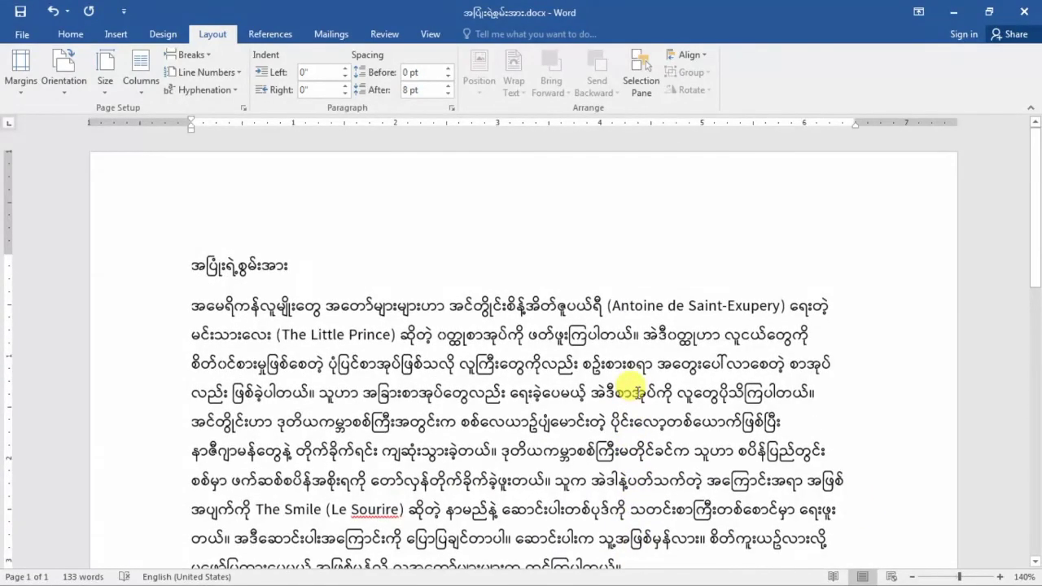
scroll(708, 383, down, 1)
scroll(616, 400, down, 2)
scroll(579, 386, up, 3)
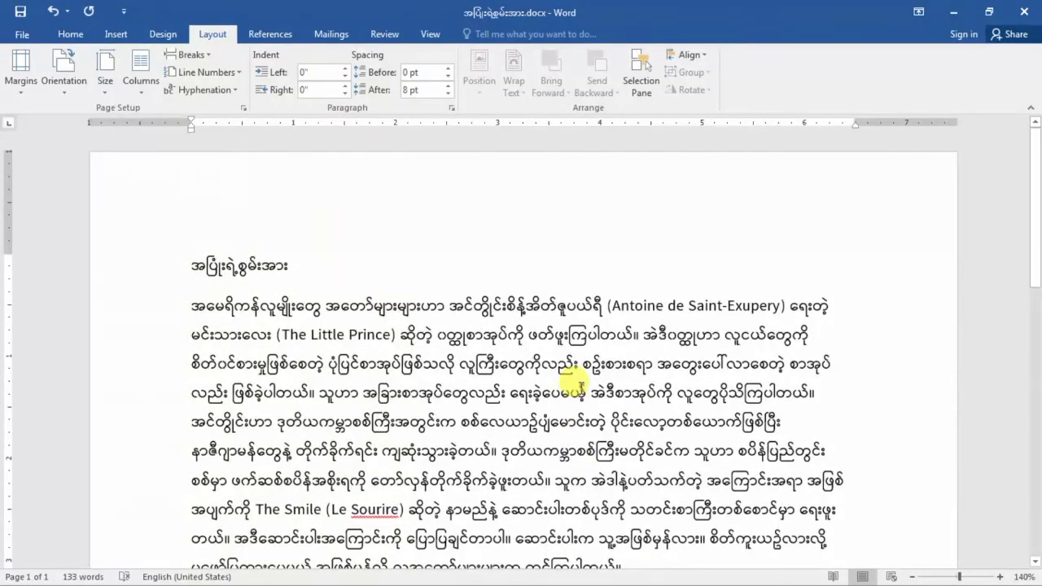